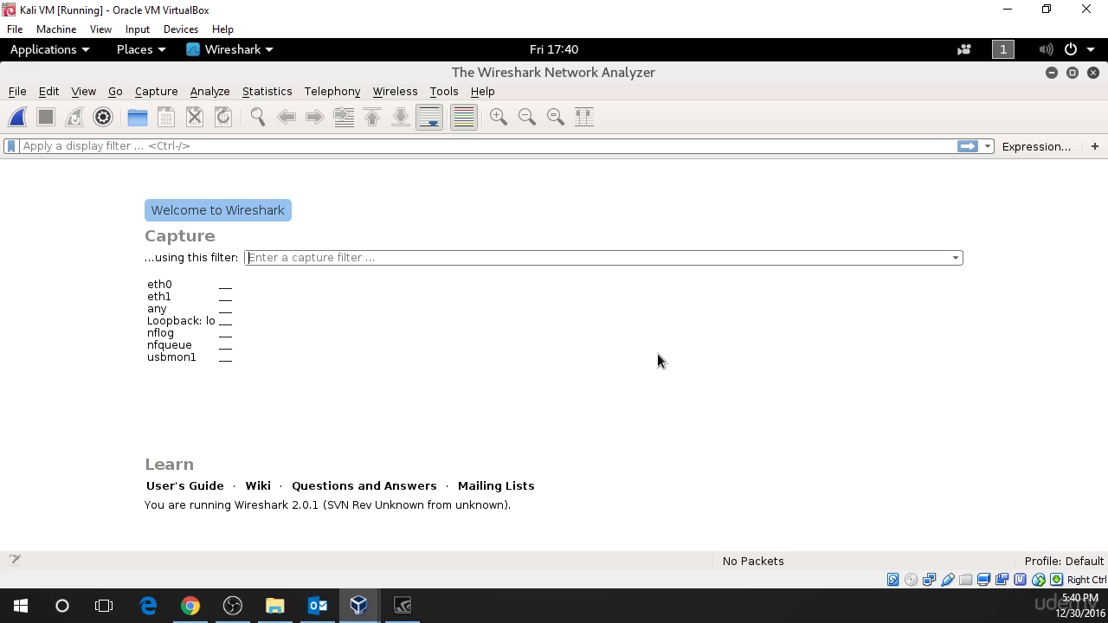
- Check the status of the eth0 and eth1 network connections and start a live packet capture on eth1
left_click(170, 295)
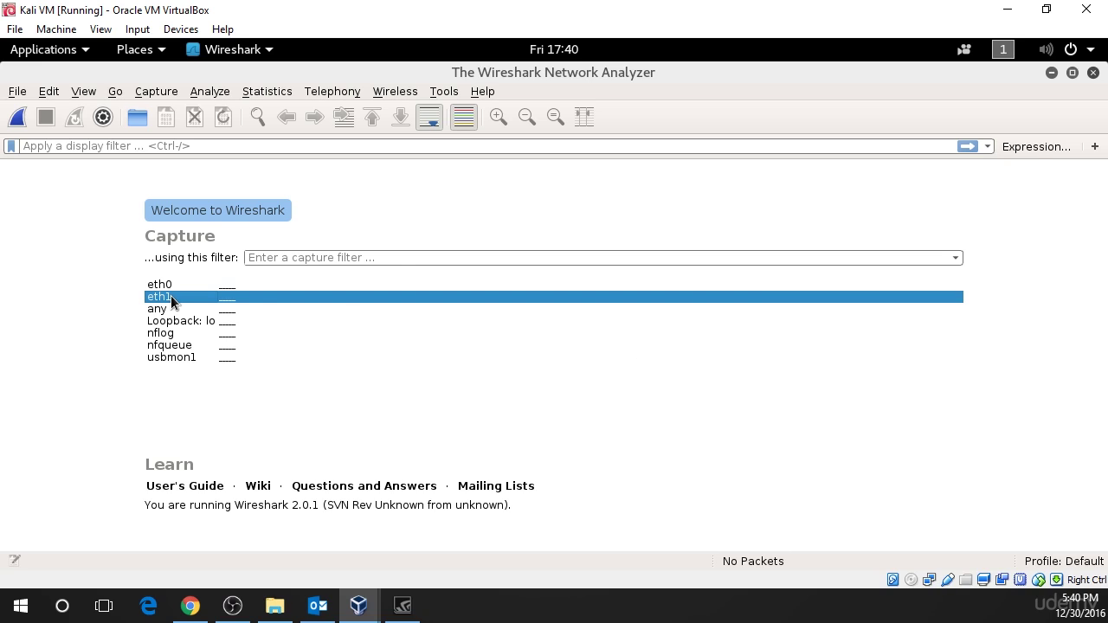
left_click(1089, 50)
left_click(1028, 186)
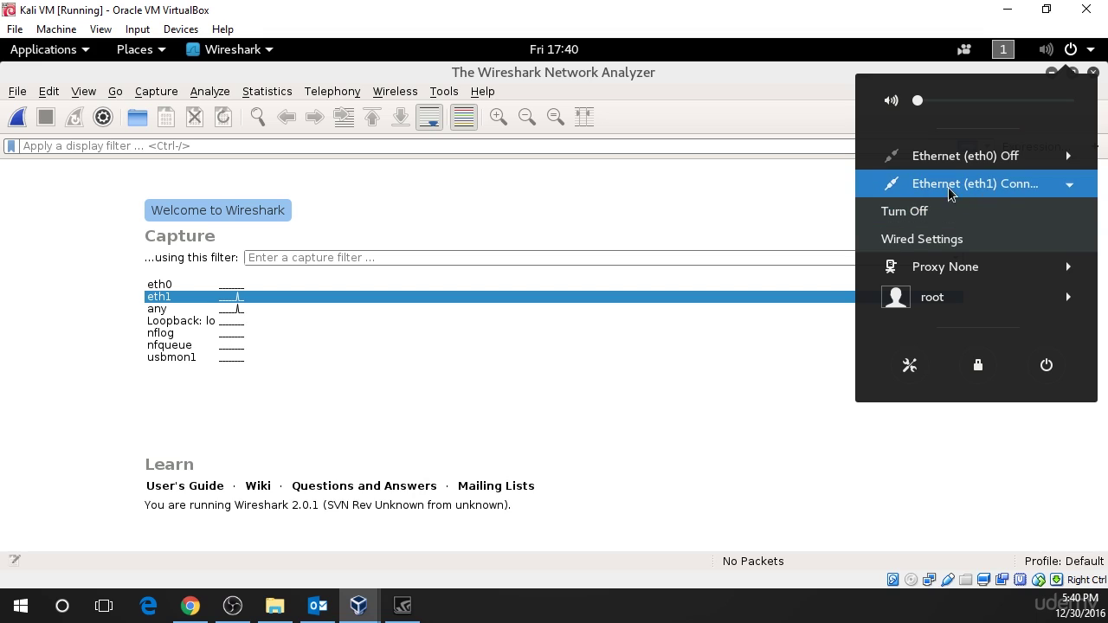
left_click(1070, 168)
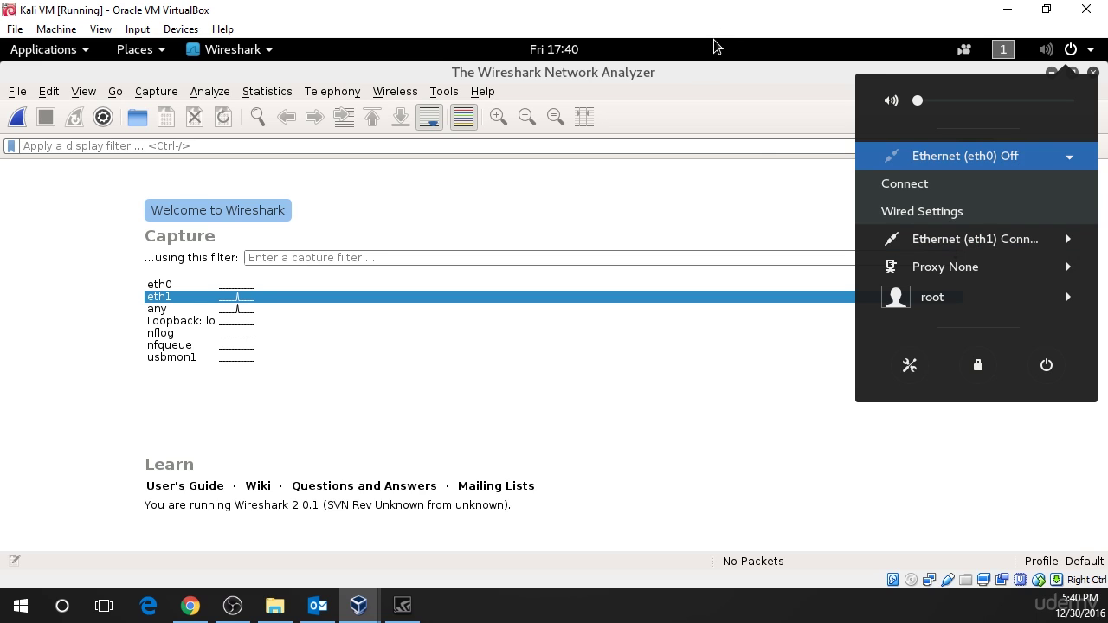
left_click(730, 79)
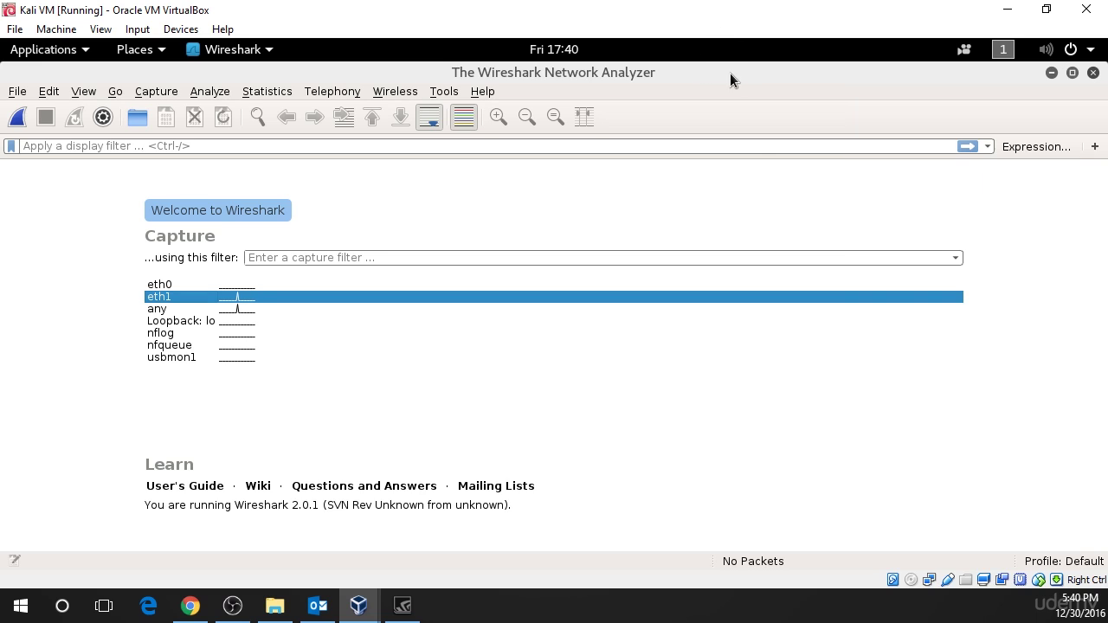
double_click(155, 298)
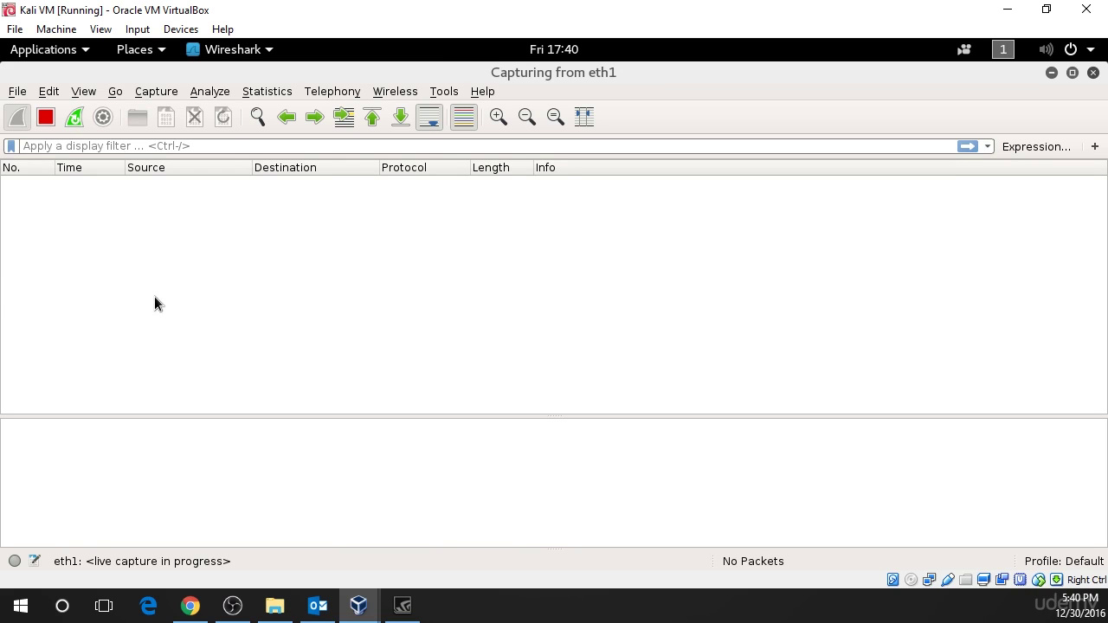
- Switch to the FTP Client 32bit virtual machine and launch the FileZilla client
mouse_move(358, 605)
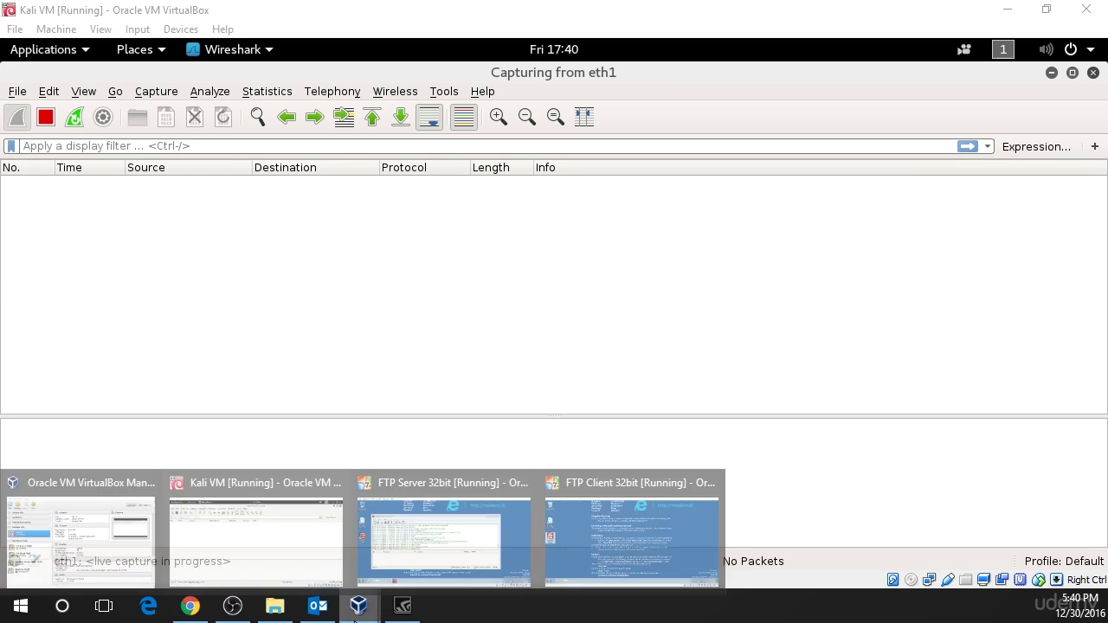
left_click(616, 507)
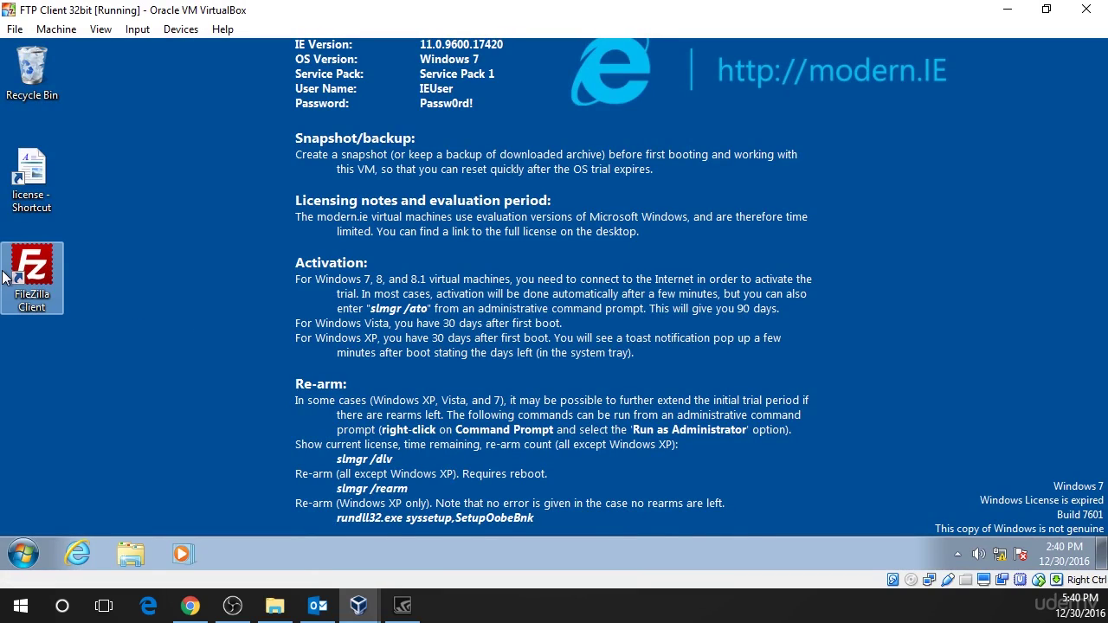
double_click(31, 274)
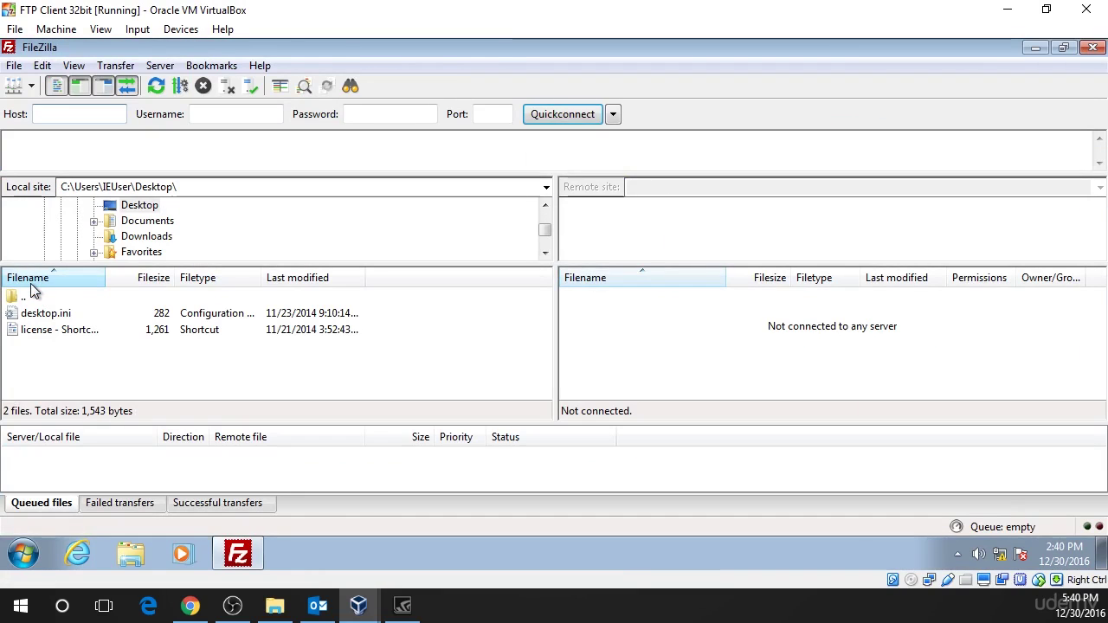
- Connect to the saved FTP Server site at 192.168.15.10 from the Site Manager
left_click(14, 66)
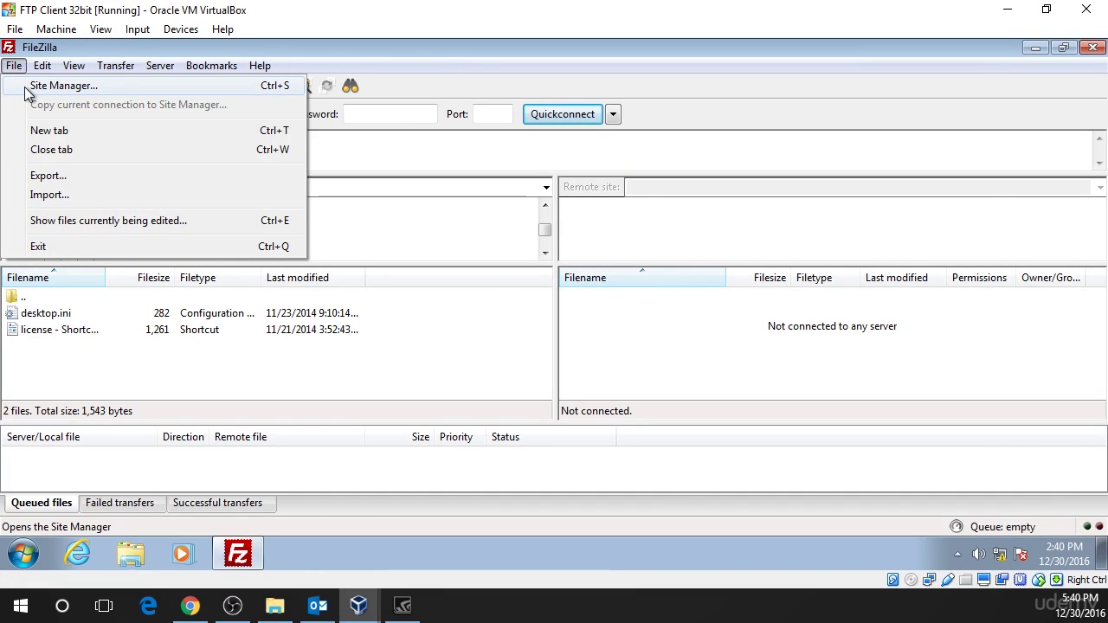
left_click(25, 90)
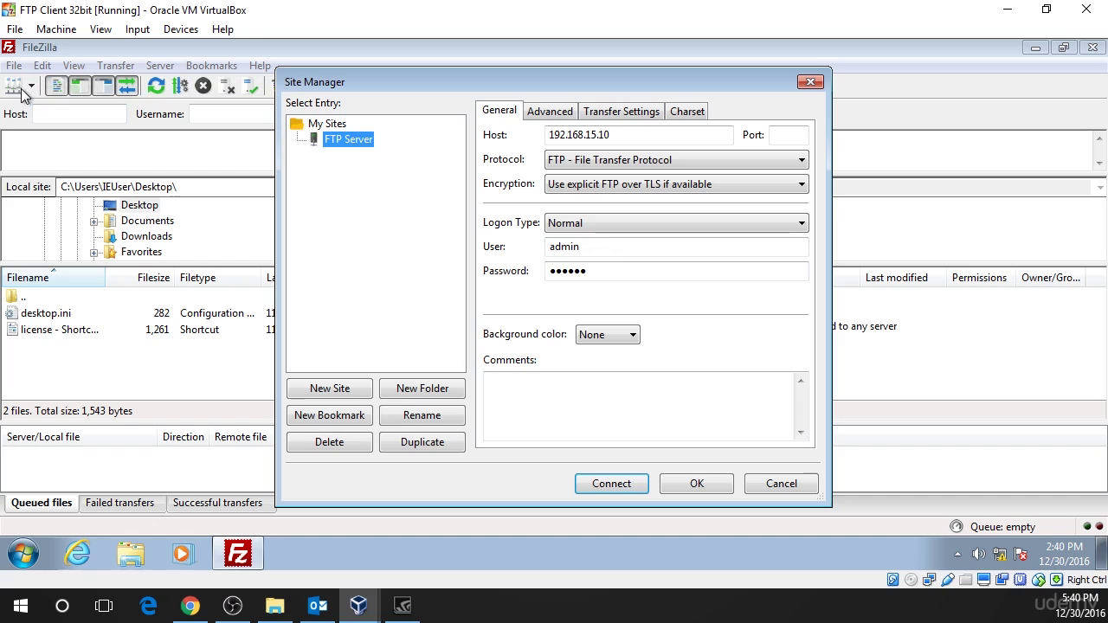
double_click(604, 136)
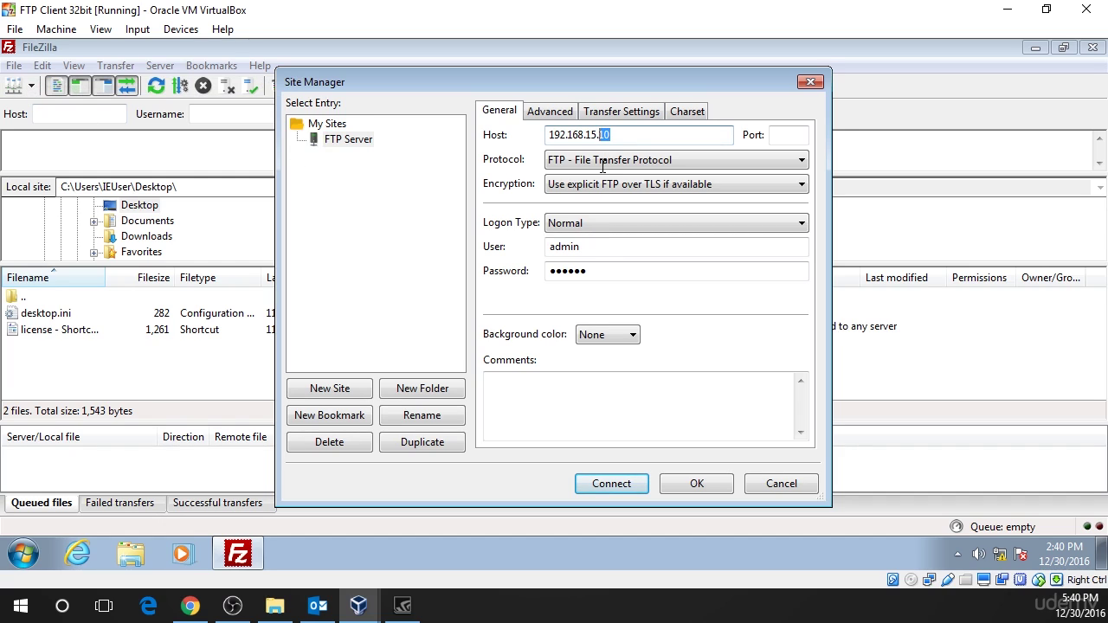
left_click(614, 136)
double_click(613, 136)
left_click(622, 134)
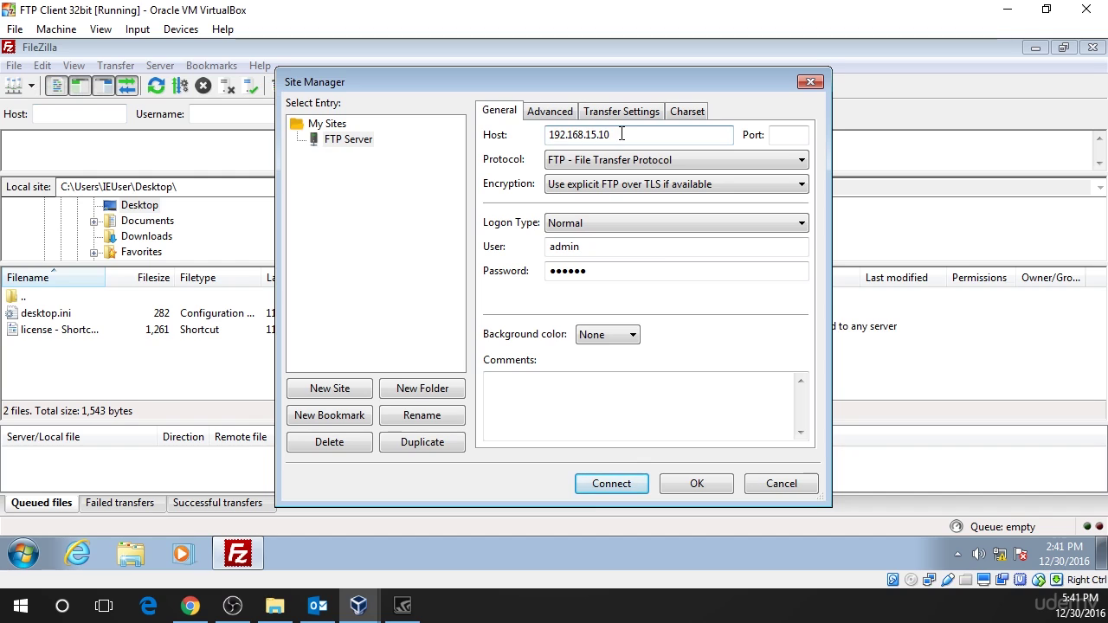
left_click(611, 484)
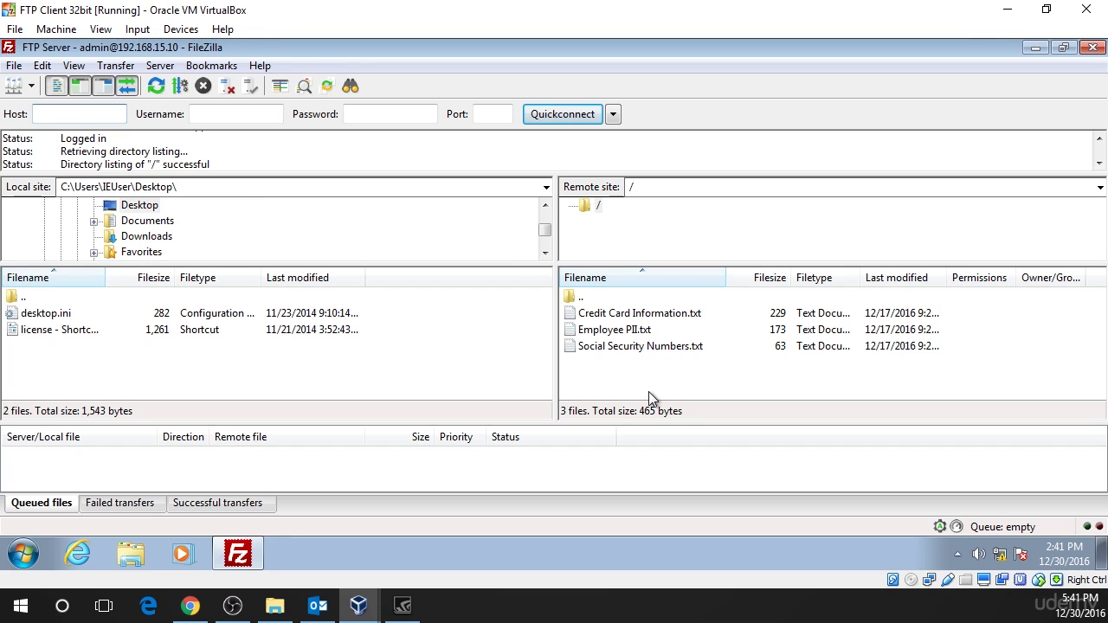
- Download Credit Card Information.txt, Employee PII.txt and Social Security Numbers.txt from the FTP server to the local Desktop folder
double_click(638, 315)
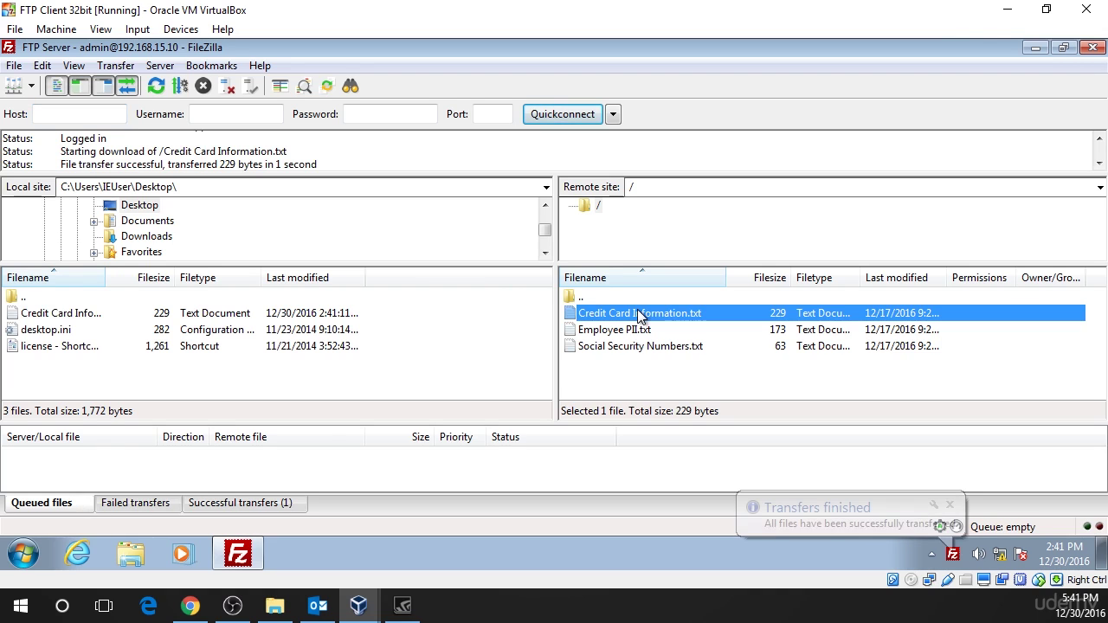
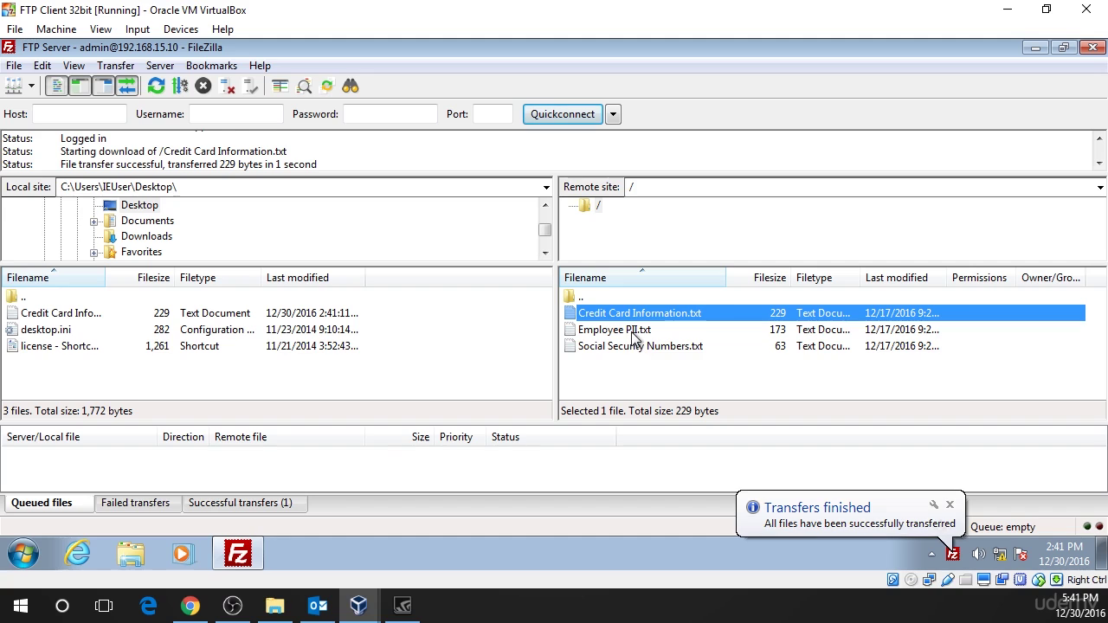
double_click(632, 331)
double_click(632, 349)
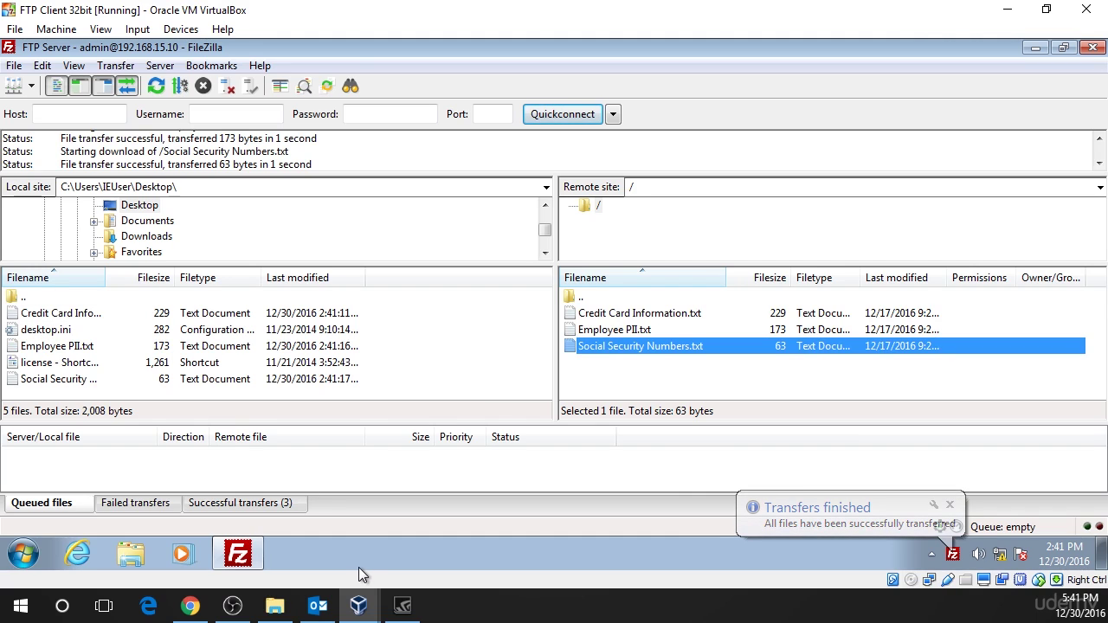
- Switch back to Wireshark in the Kali VM and stop the packet capture
mouse_move(349, 613)
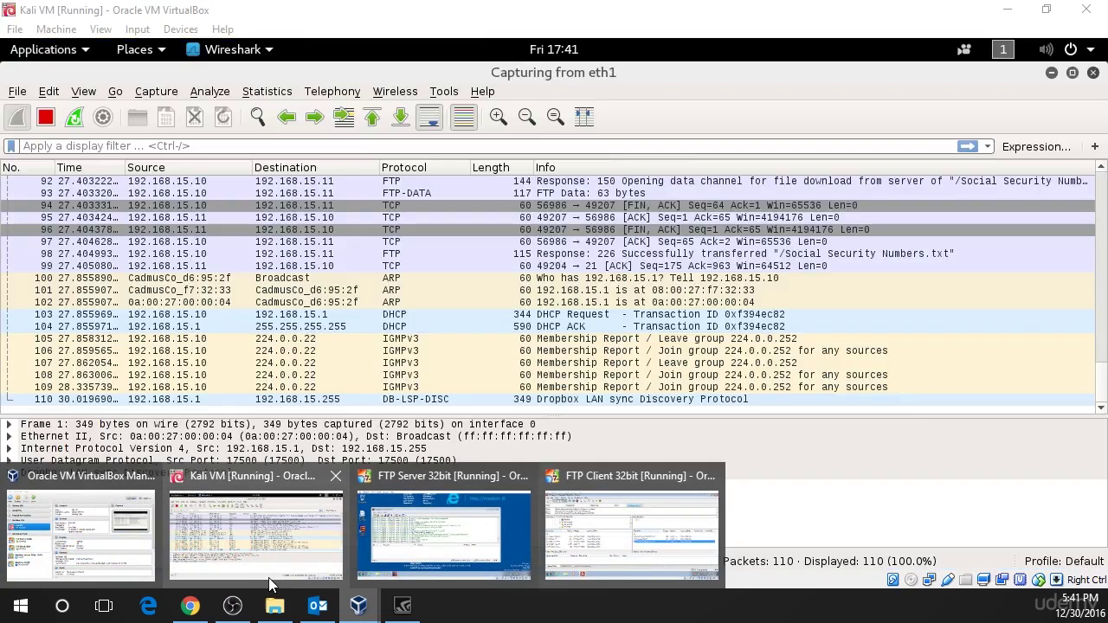
left_click(259, 554)
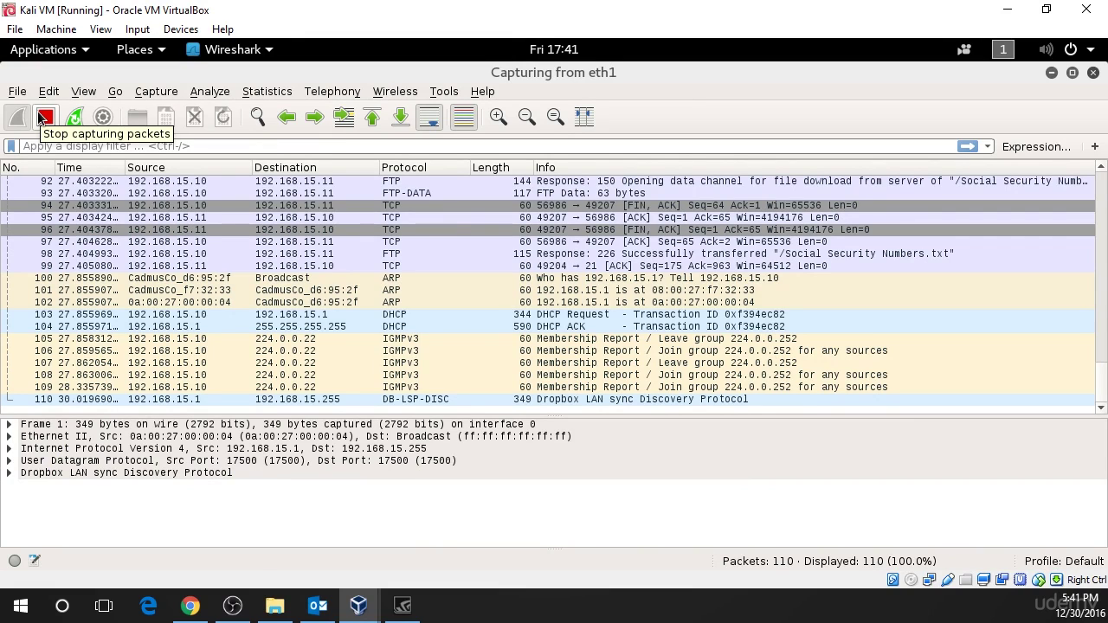
left_click(43, 117)
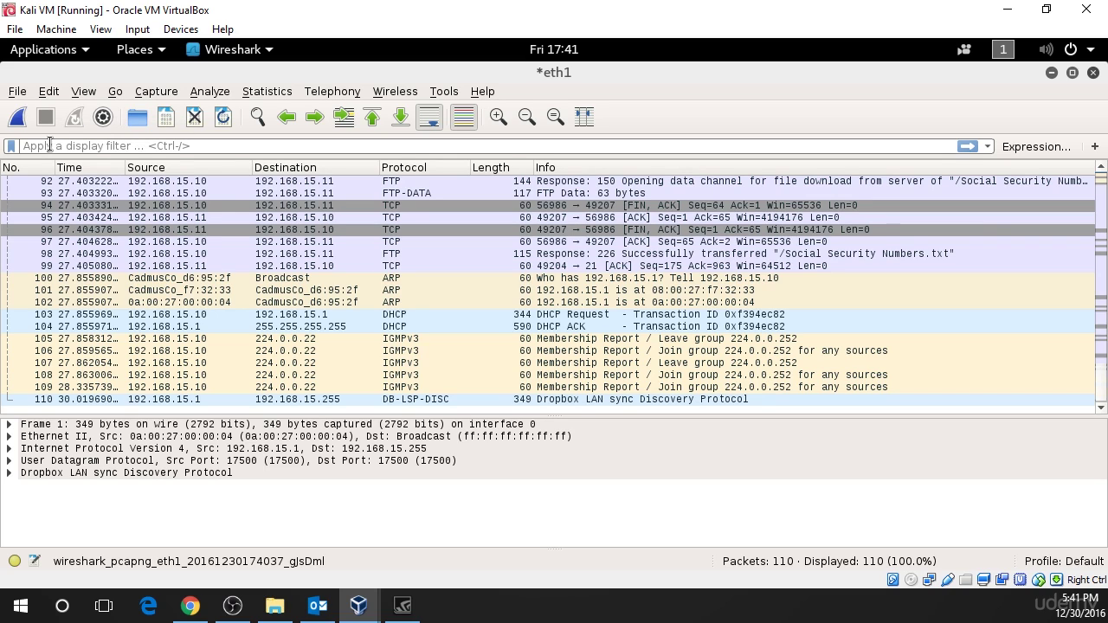
- Filter the captured packets with the display filter "ftp or ftp-data"
left_click(50, 143)
type("ftp")
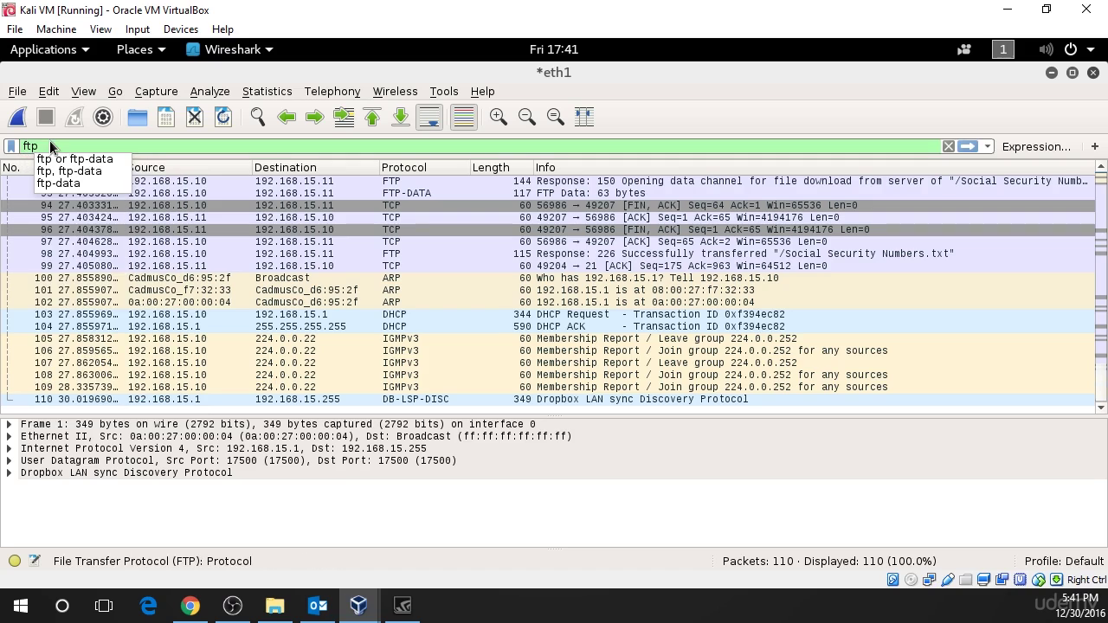
type(" cr f")
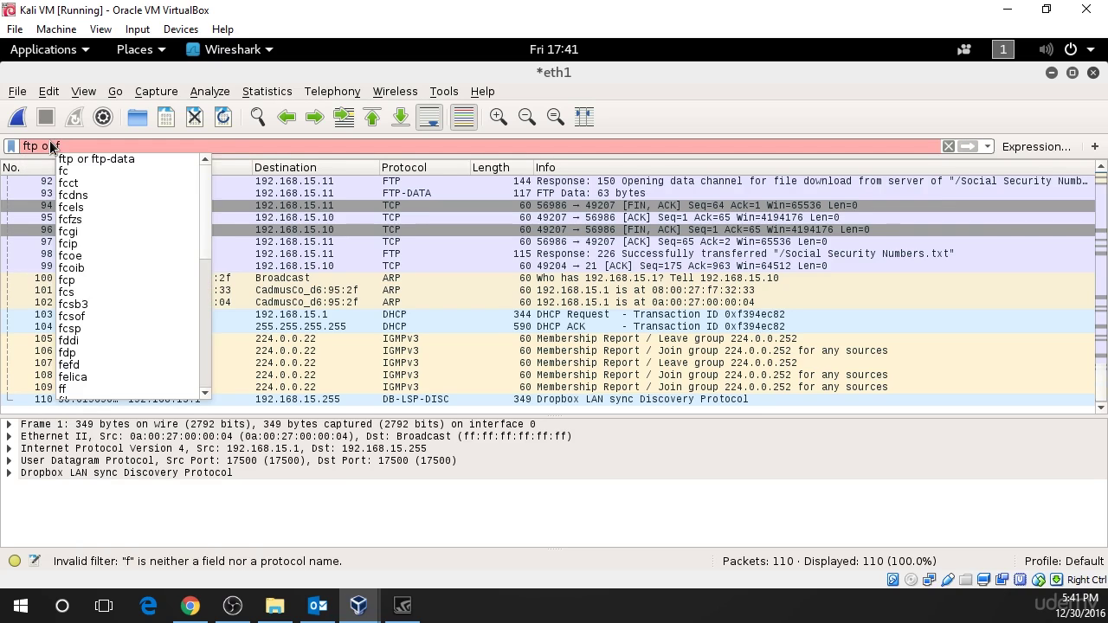
type("tp-data")
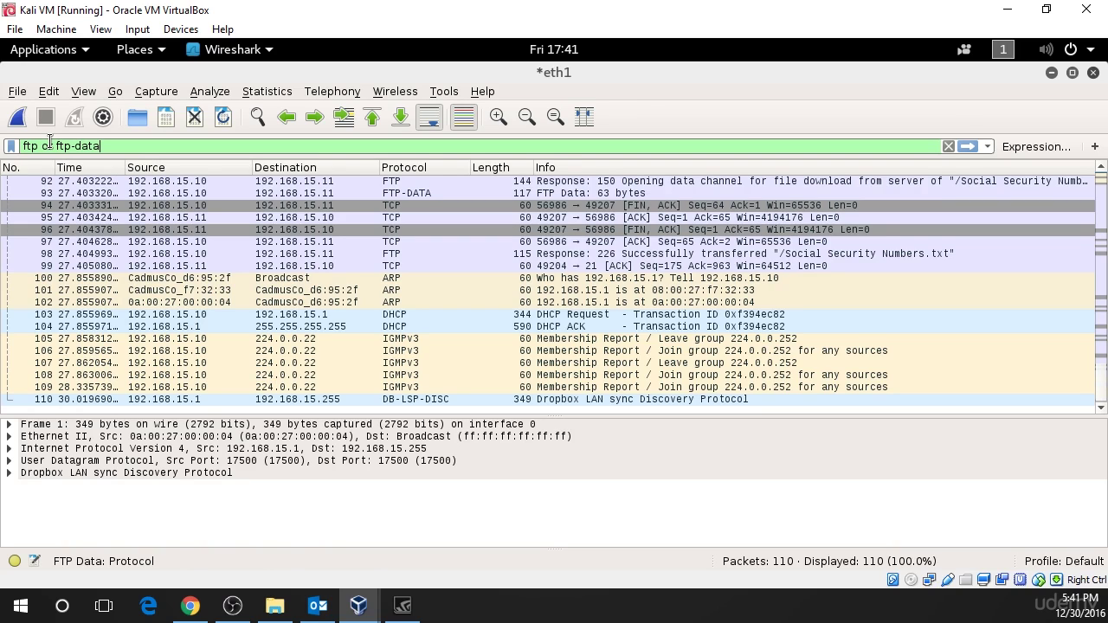
key("Return")
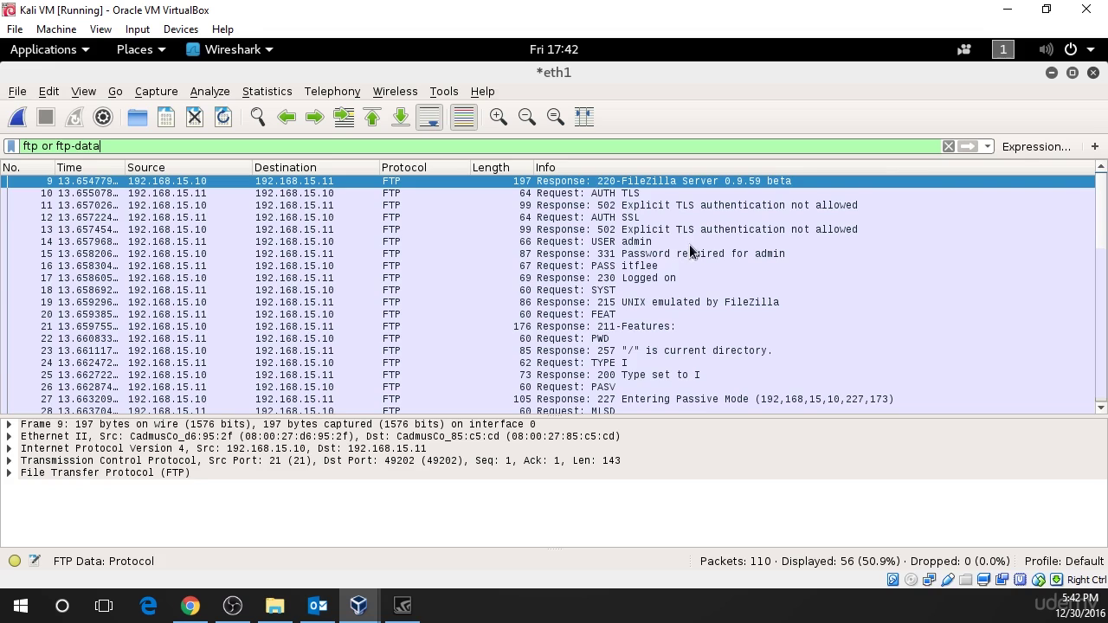
- Examine the FTP login exchange, the current-directory response and the FTP-DATA packet carrying the directory listing
left_click(648, 256)
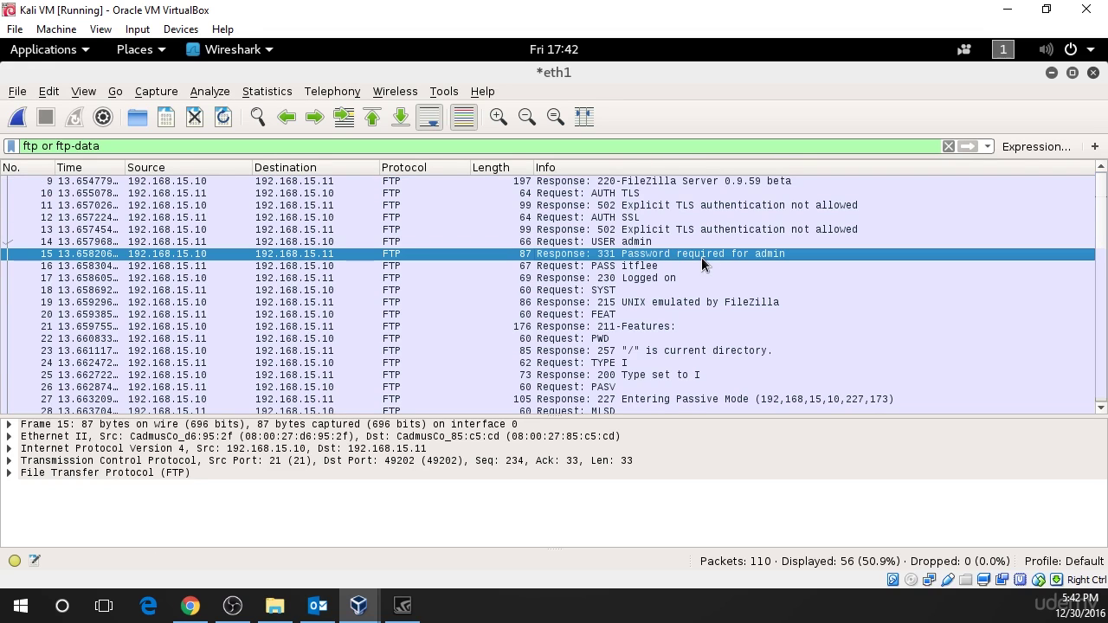
left_click(661, 267)
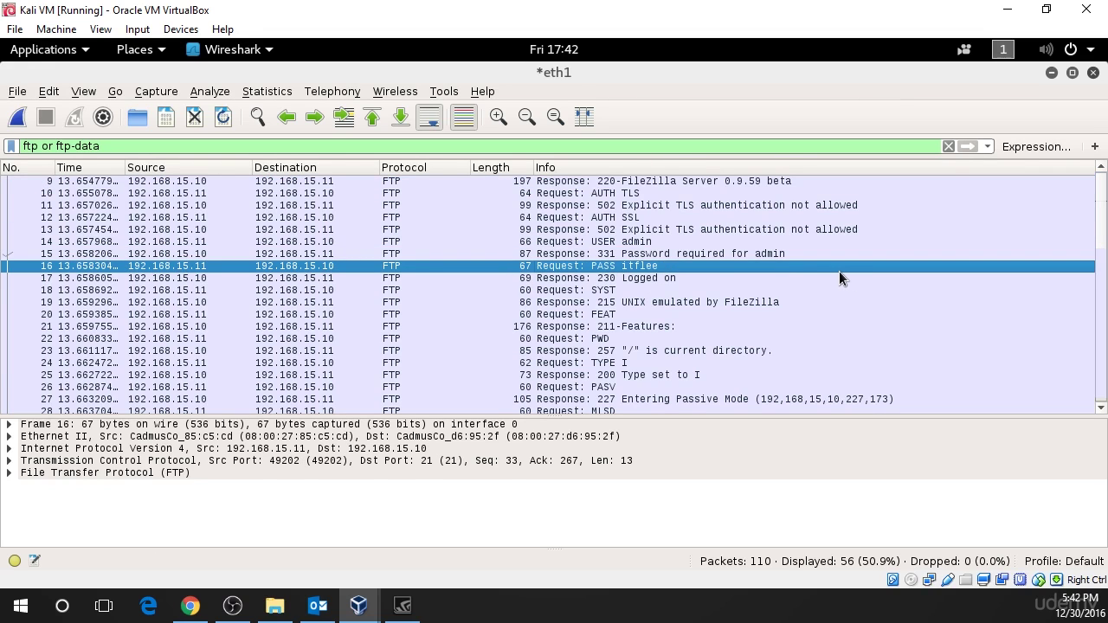
left_click(640, 351)
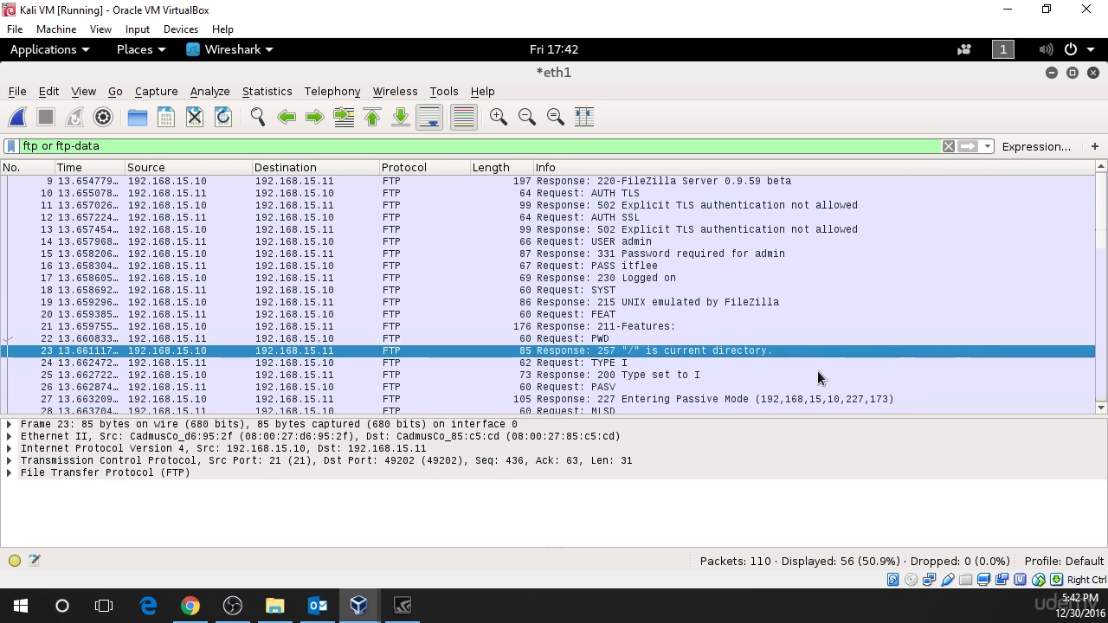
left_click_drag(1103, 208, 1104, 246)
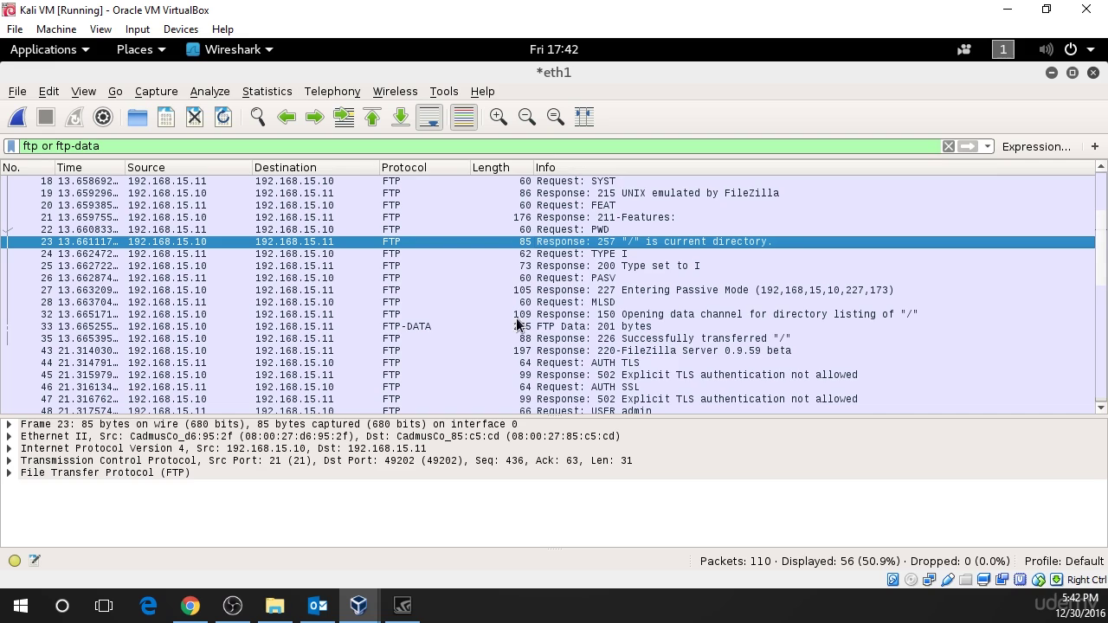
left_click(381, 326)
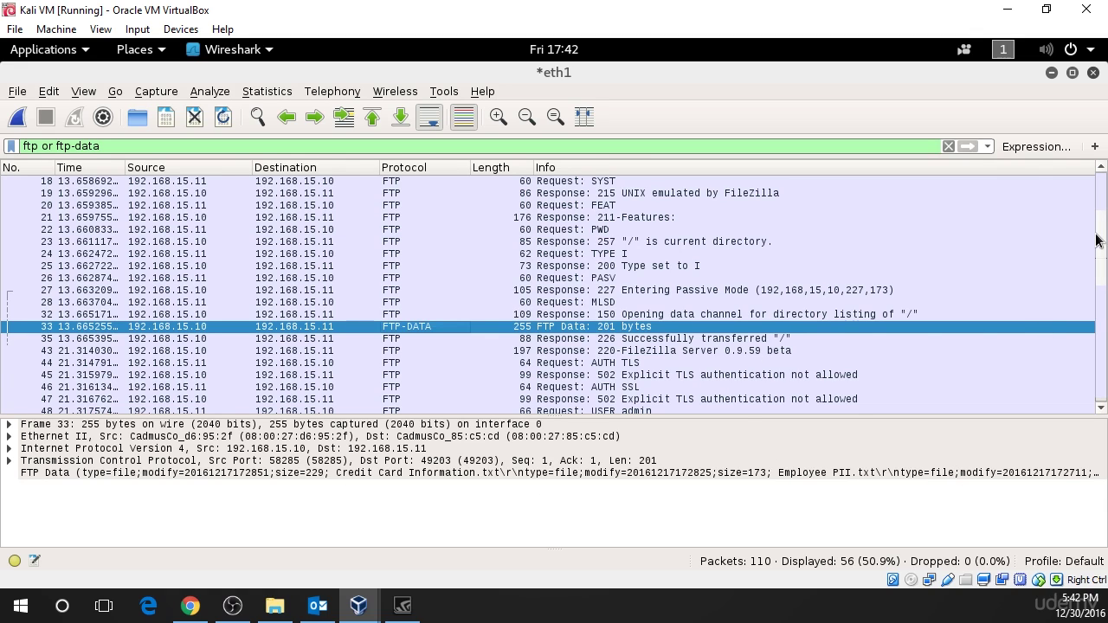
- Examine the Credit Card Information.txt transfer by comparing its data-channel response with the contents of the FTP-DATA packet that follows
left_click_drag(1099, 239, 1071, 320)
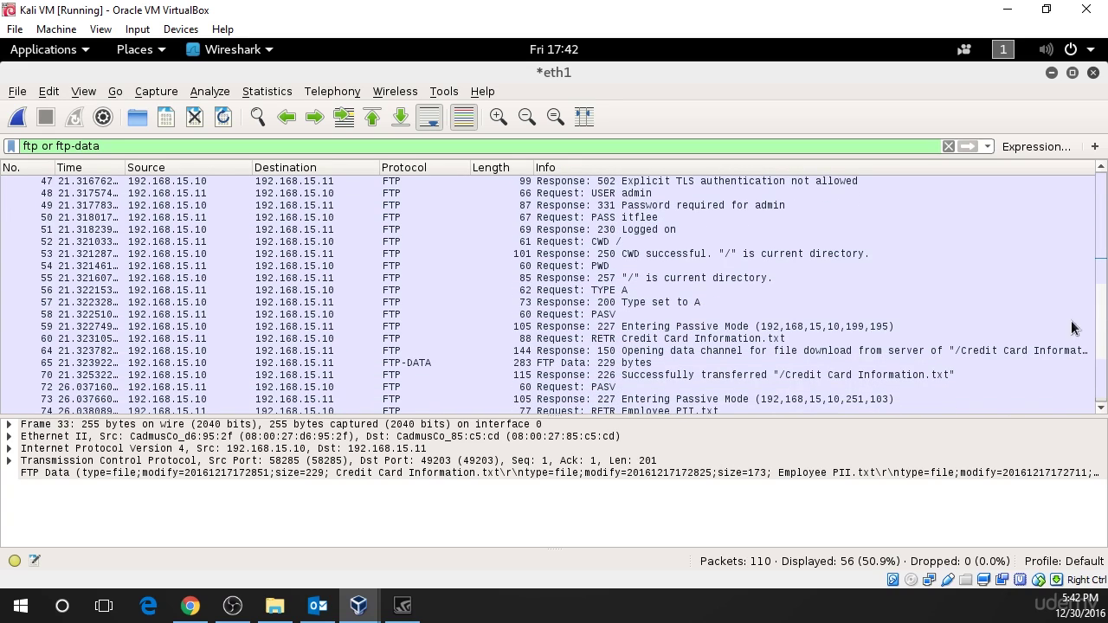
left_click(661, 351)
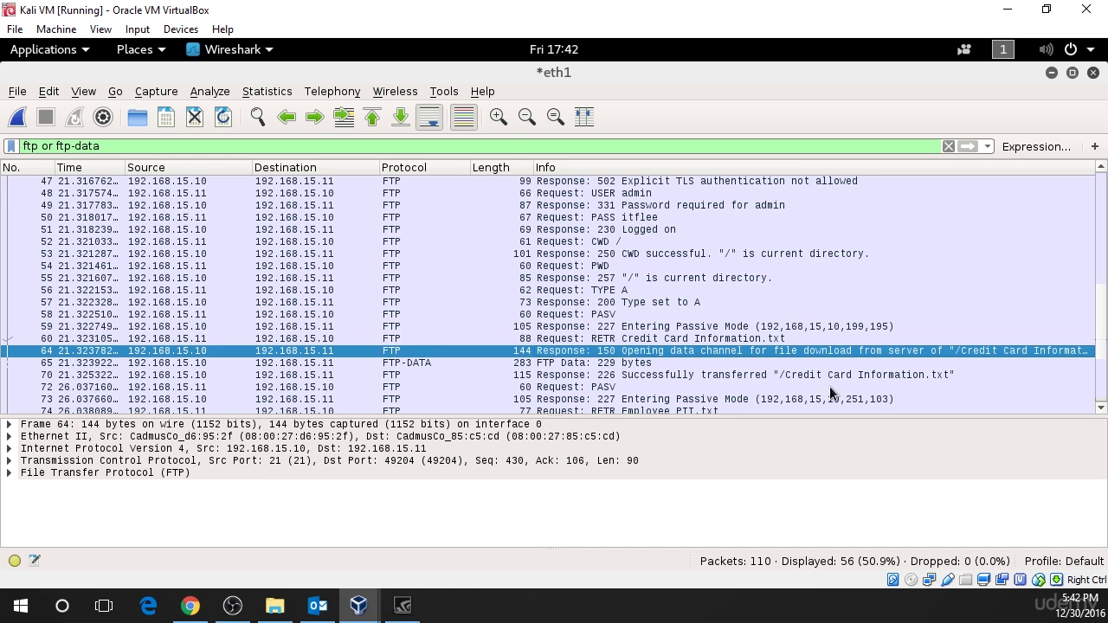
left_click(8, 473)
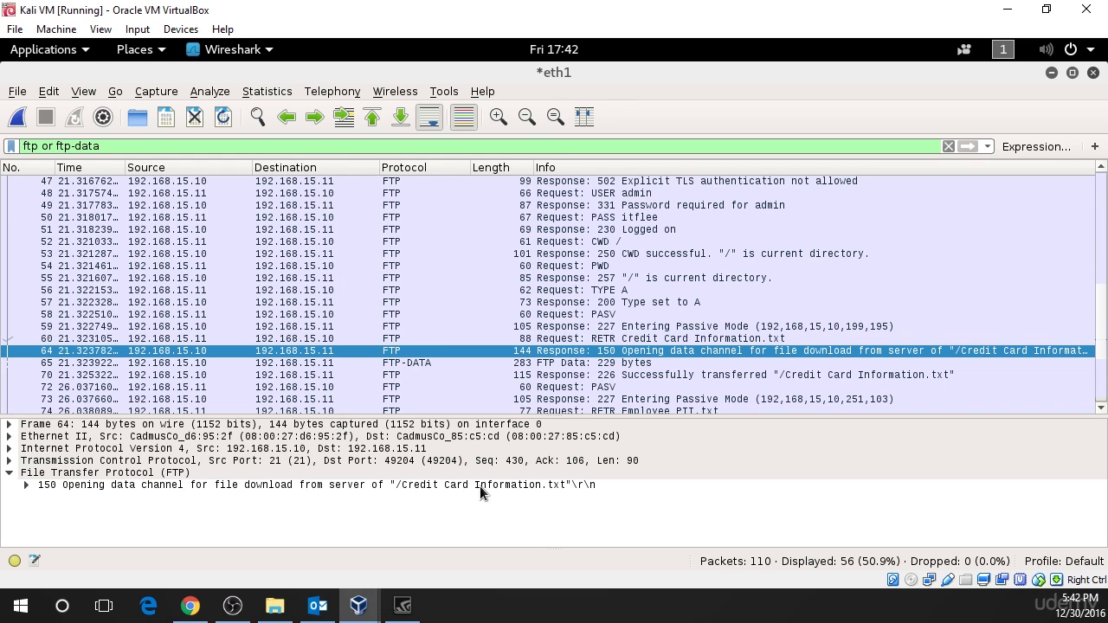
left_click(425, 364)
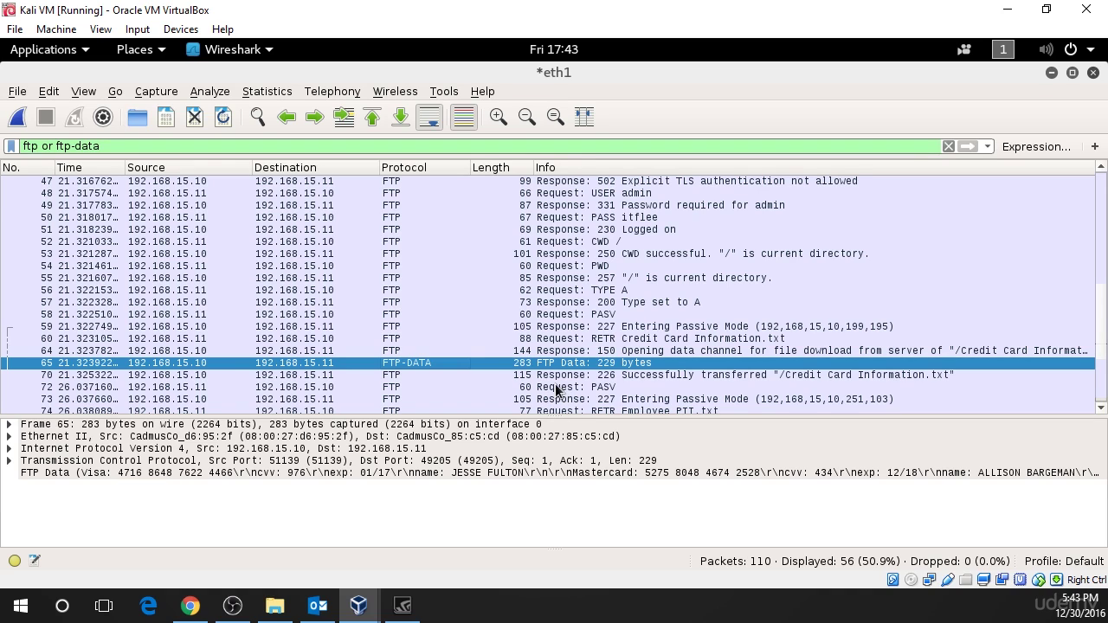
left_click(634, 352)
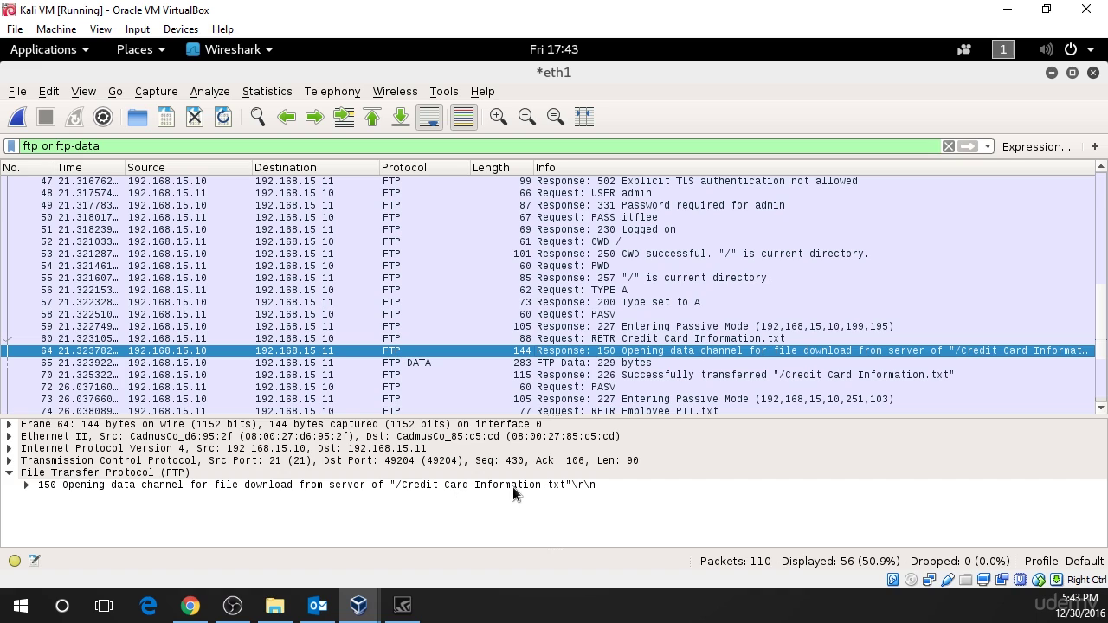
left_click(406, 363)
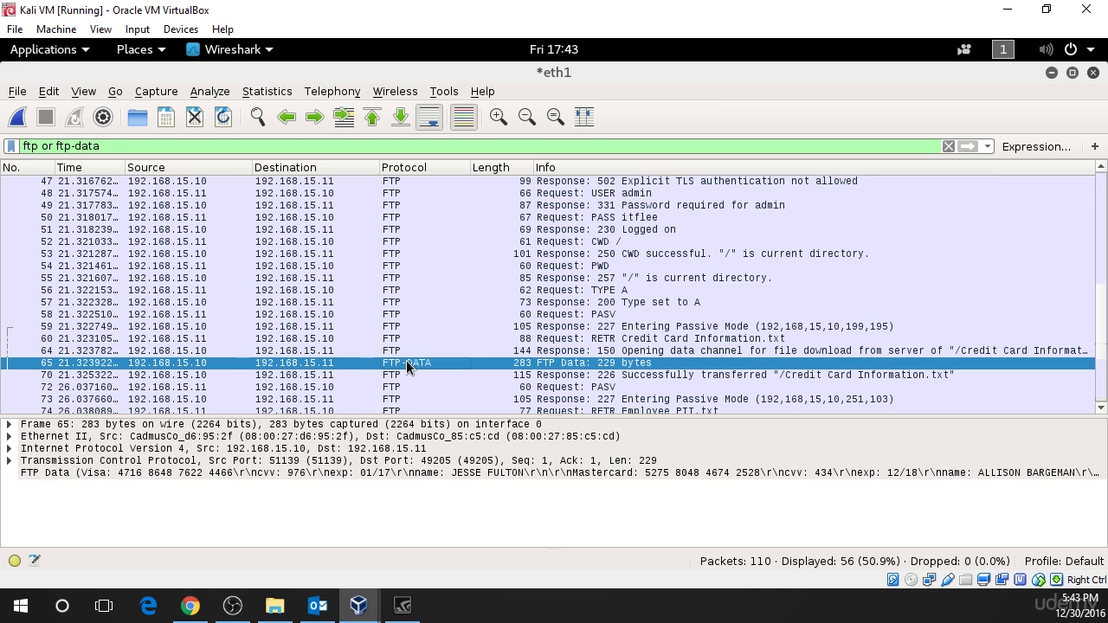
left_click(125, 476)
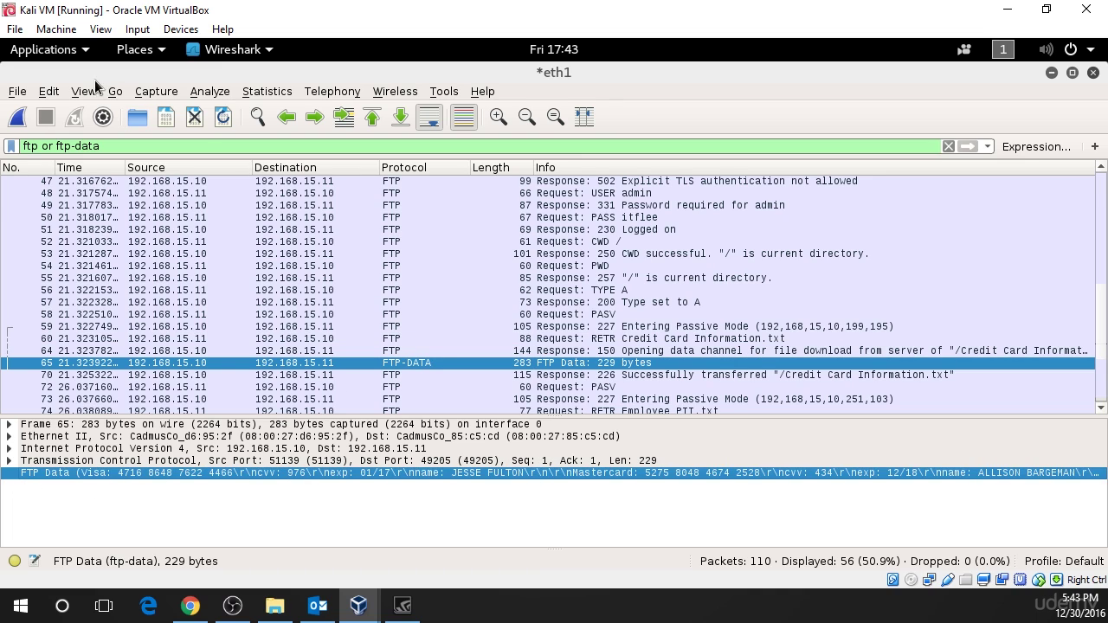
- Export the selected FTP Data bytes to the Desktop as Credit Card Information.txt
left_click(16, 94)
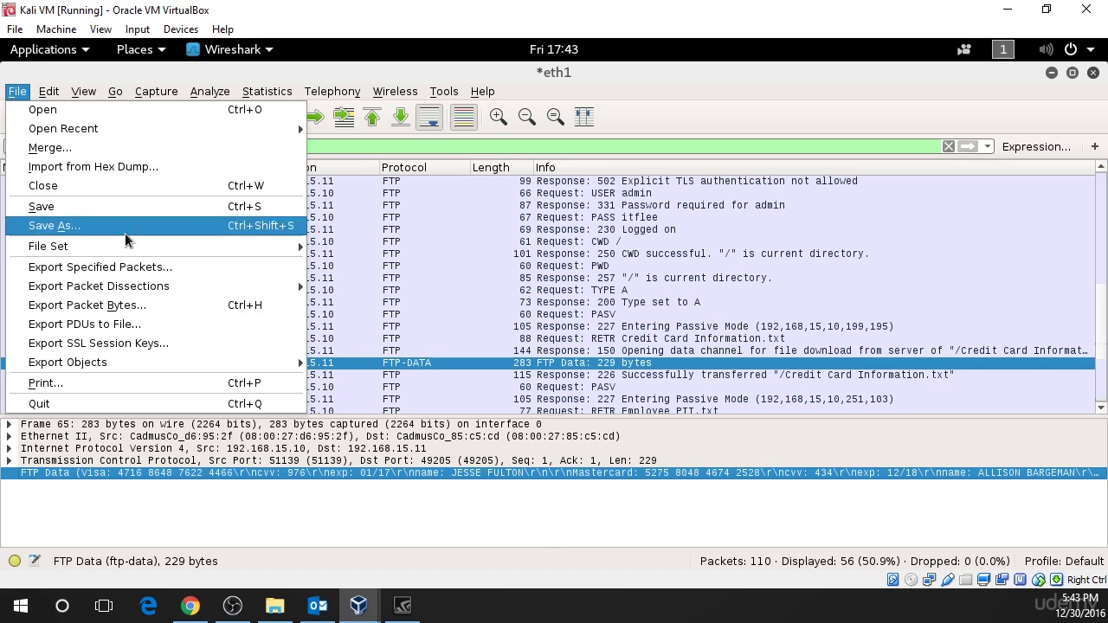
left_click(176, 306)
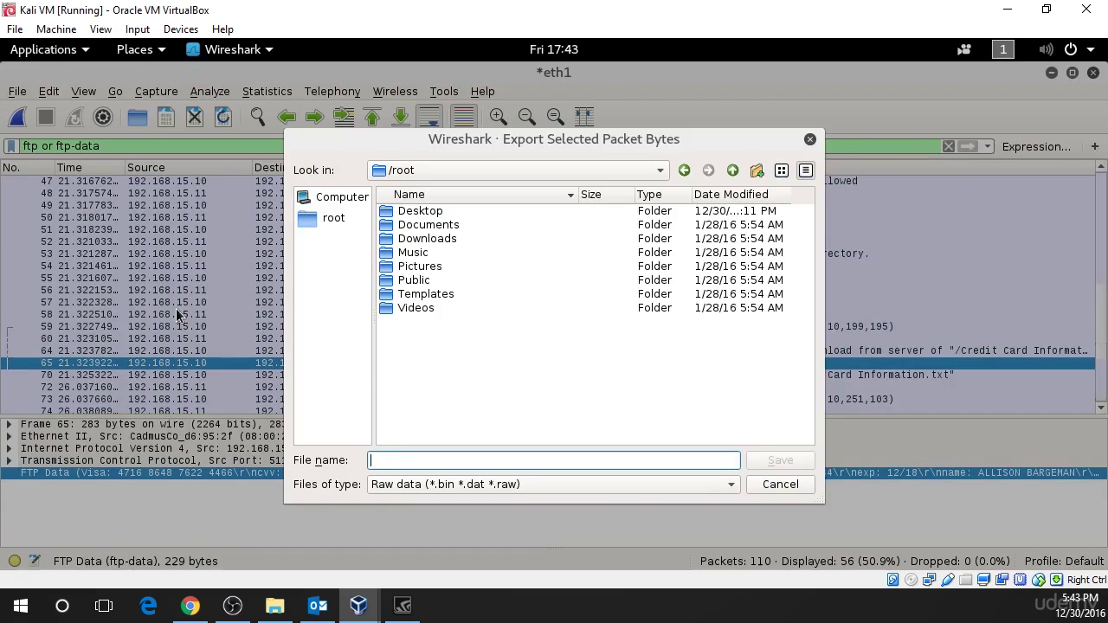
double_click(440, 214)
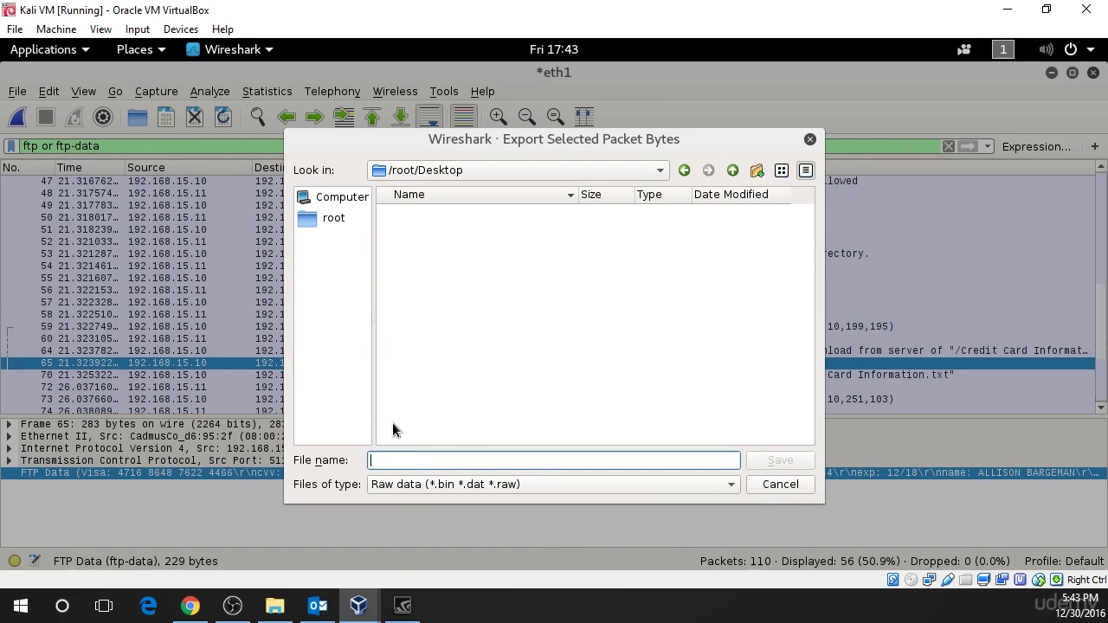
type("Credit C")
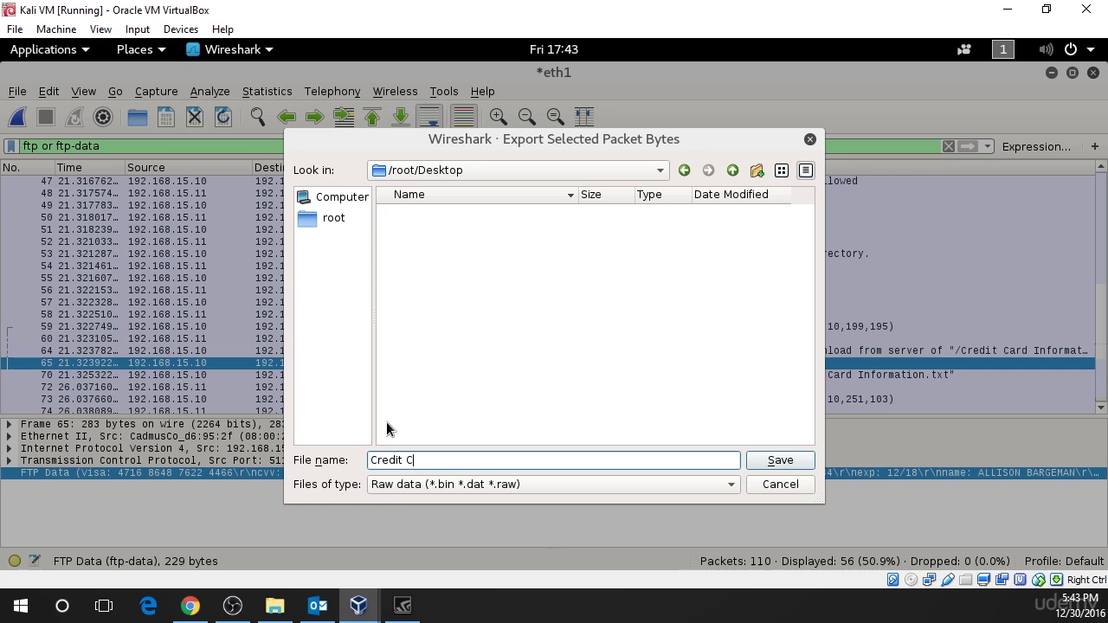
type("ard Information.txt")
left_click(797, 460)
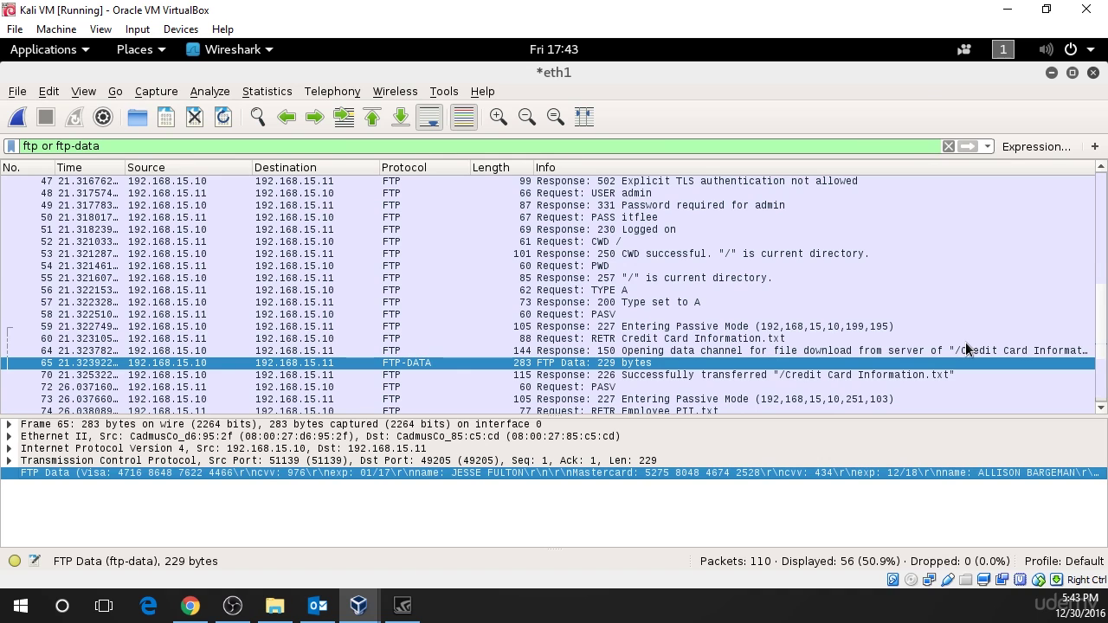
- Locate the Employee PII.txt transfer and examine its data-channel response and the FTP-DATA packet that follows
scroll(965, 342, "up", 10)
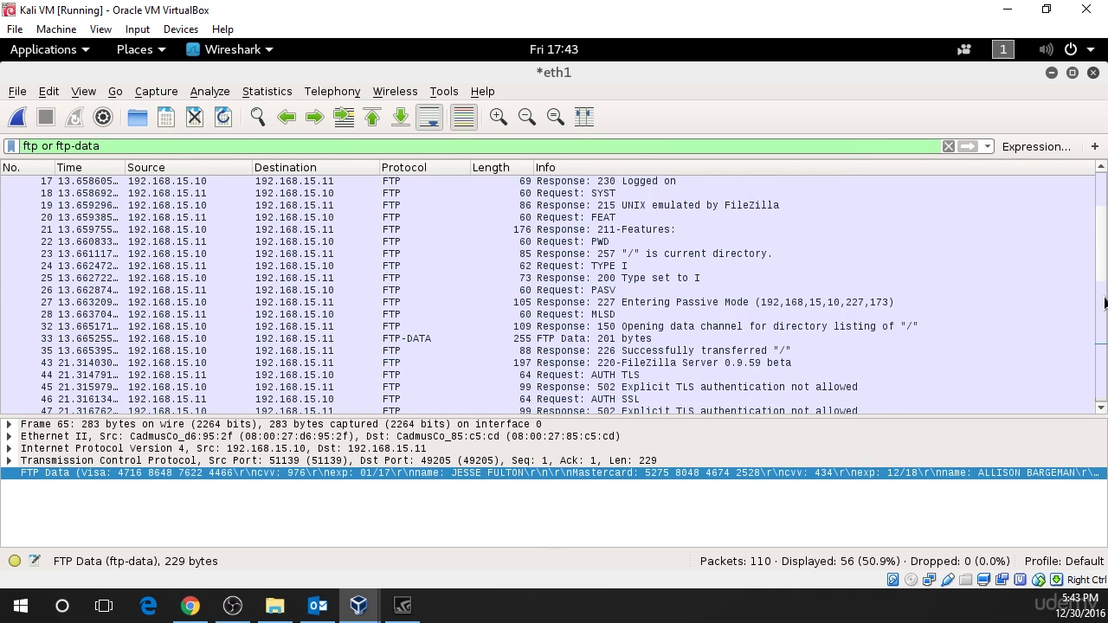
scroll(1105, 303, "down", 10)
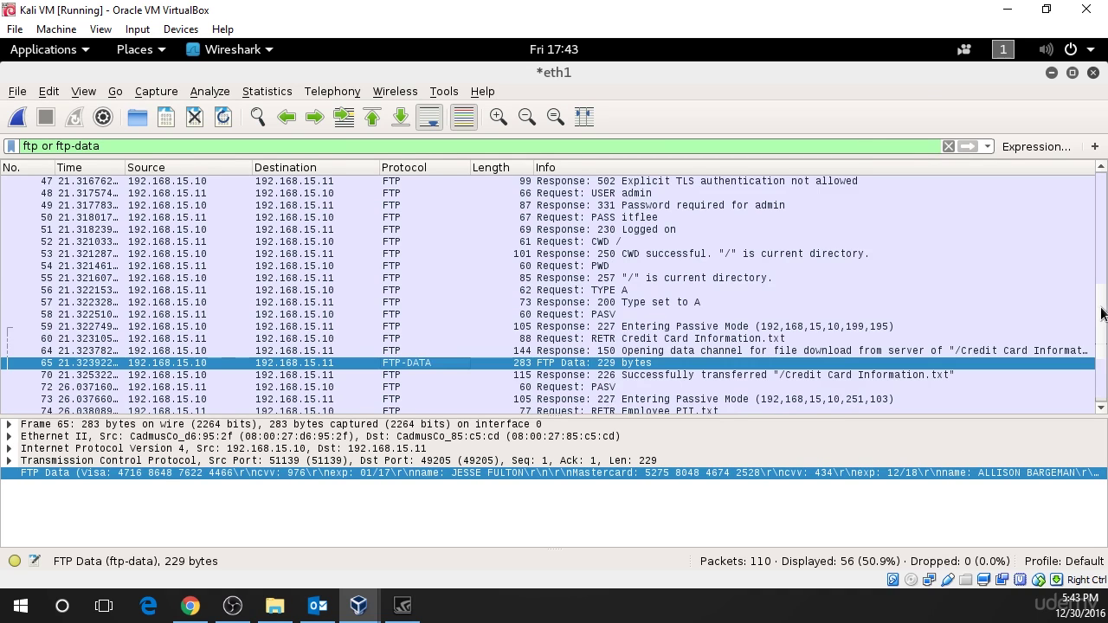
left_click(1102, 408)
left_click(1102, 407)
left_click(1101, 408)
left_click(1102, 408)
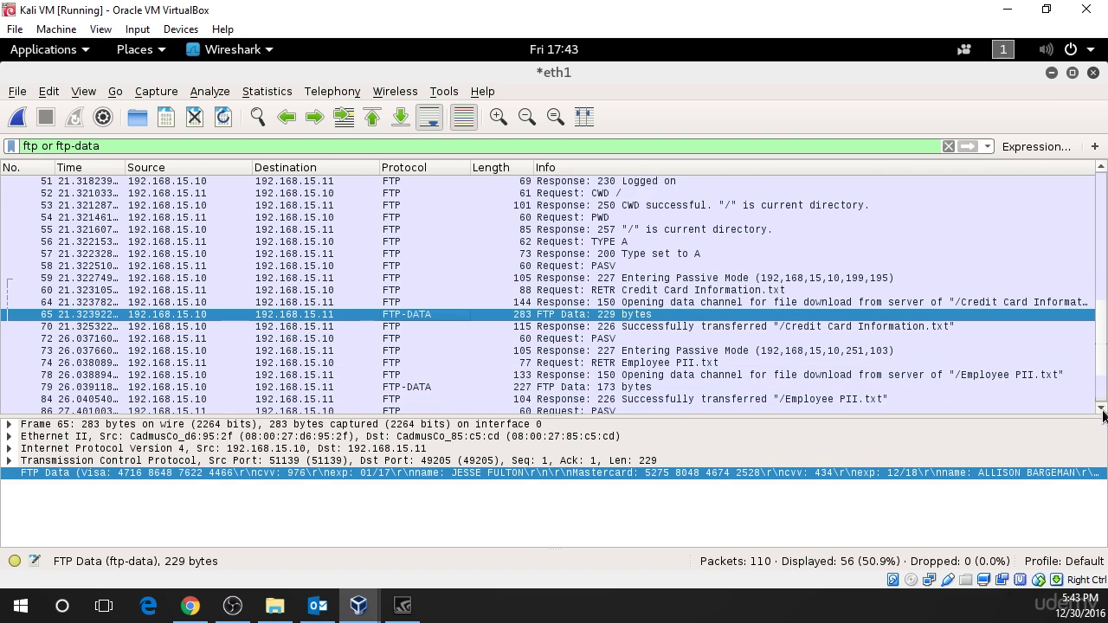
left_click(1102, 407)
left_click(1102, 408)
left_click(1102, 408)
left_click(777, 340)
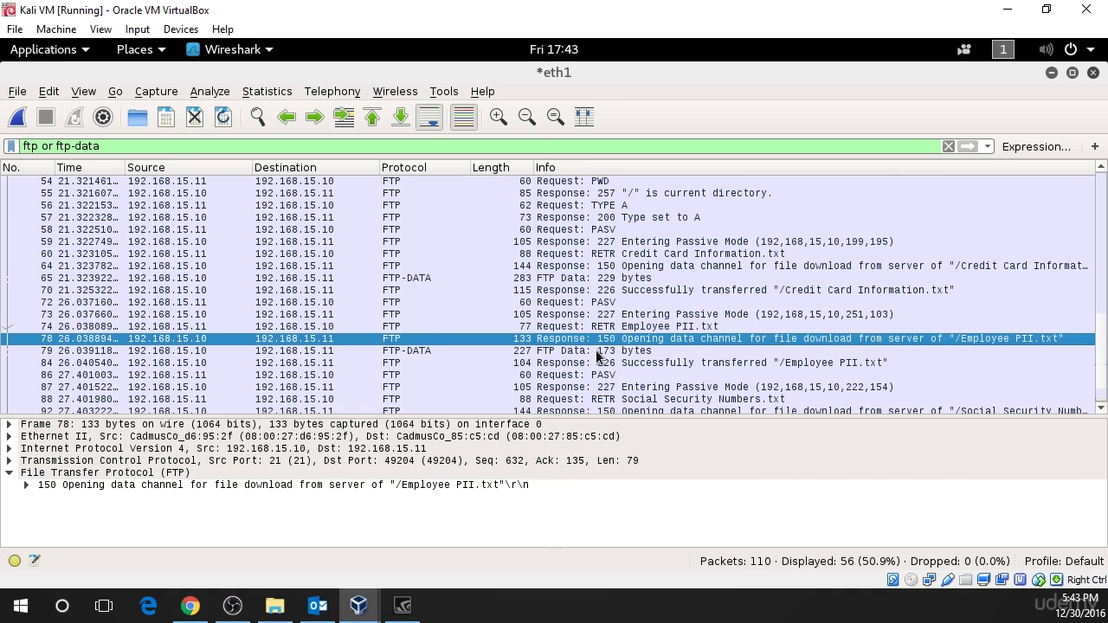
left_click(596, 351)
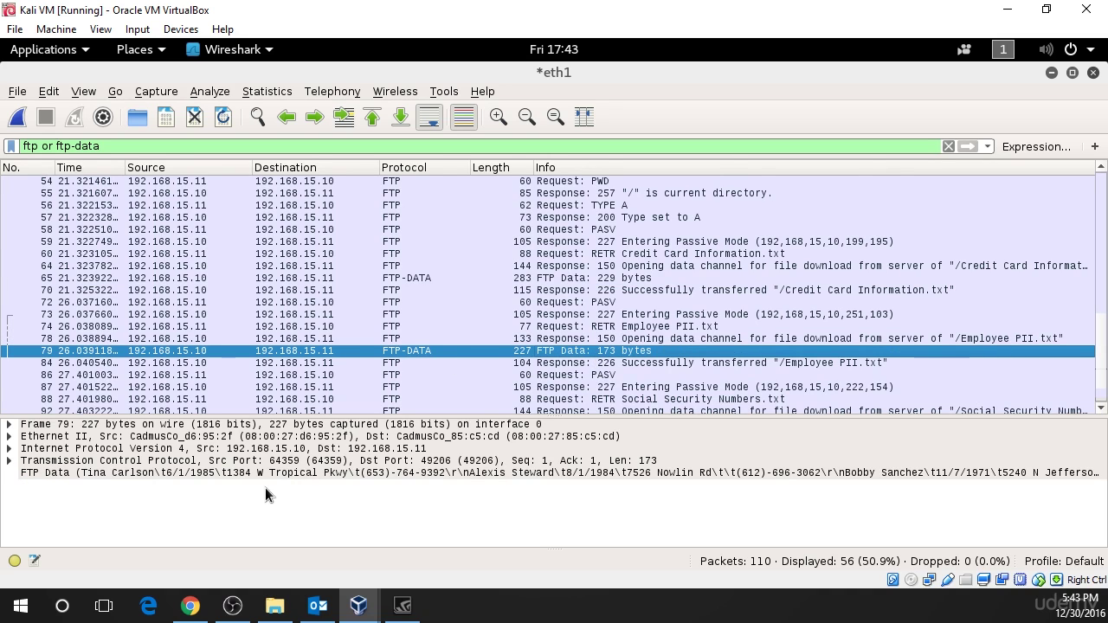
- Export the FTP Data bytes of the Employee PII.txt transfer to the Desktop as Employee PII.txt
left_click(34, 472)
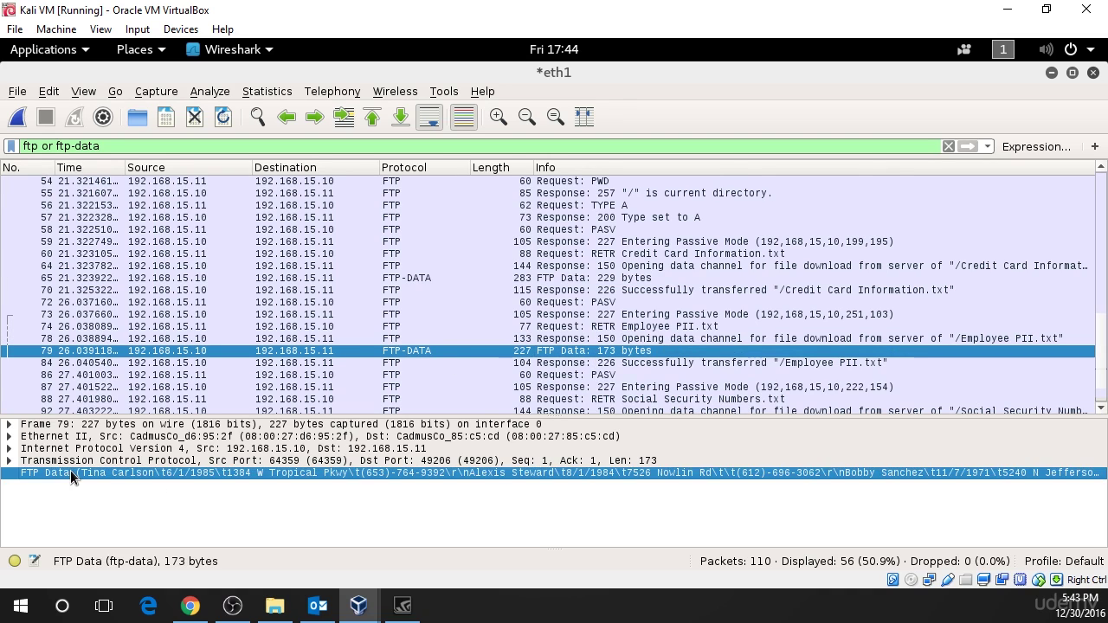
left_click(17, 92)
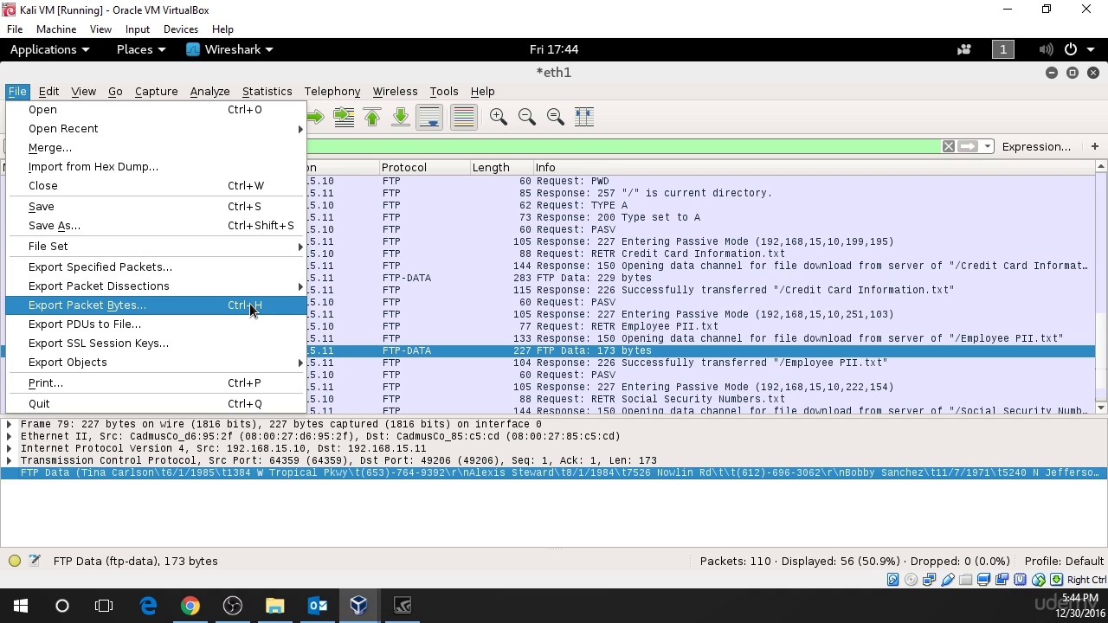
left_click(271, 310)
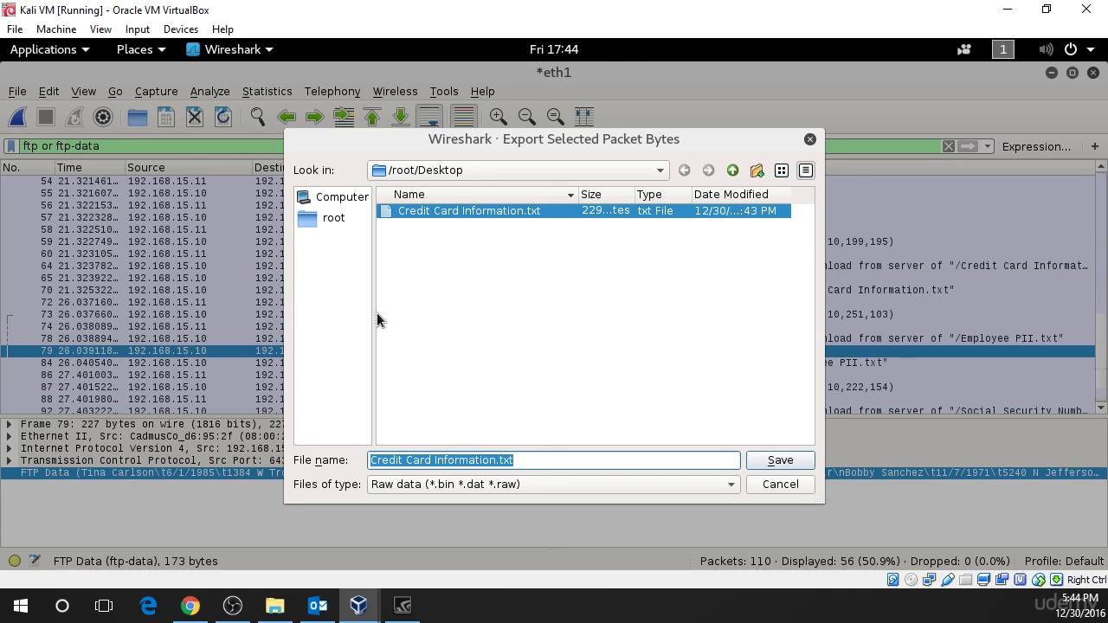
type("Emplo")
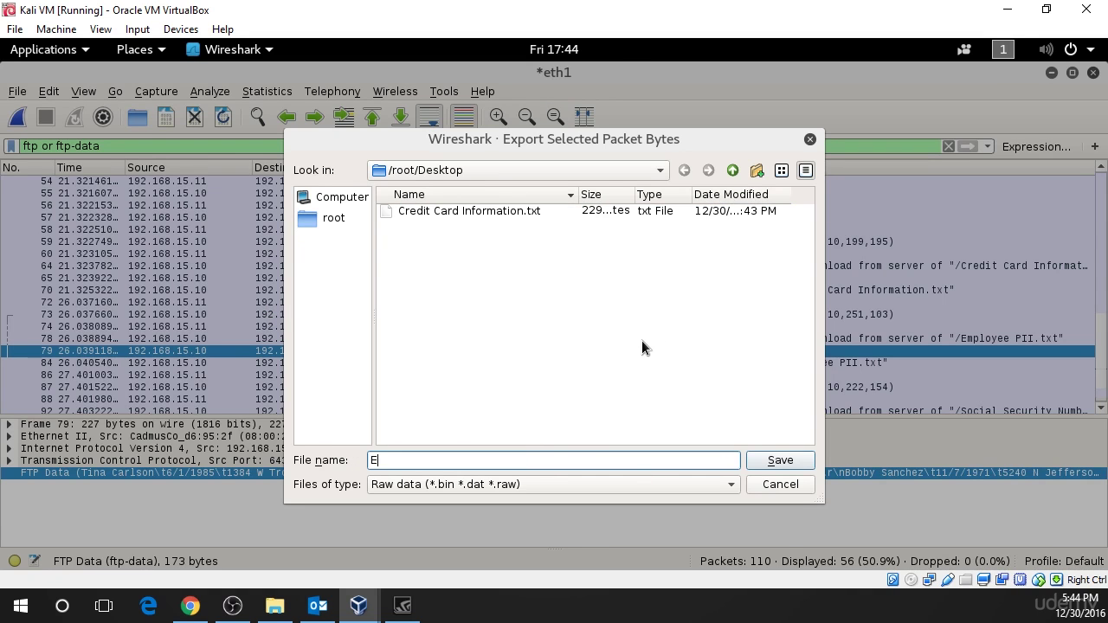
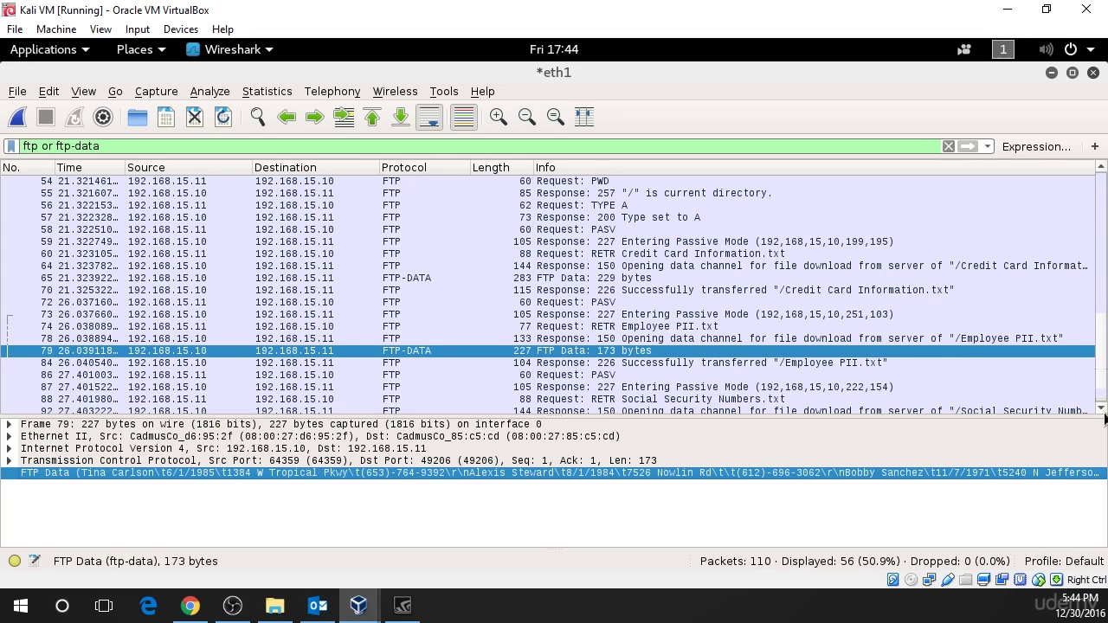
- Export the FTP Data bytes of the Social Security Numbers.txt transfer to the Desktop as Social Security Numbers.txt
scroll(1101, 407, "down", 3)
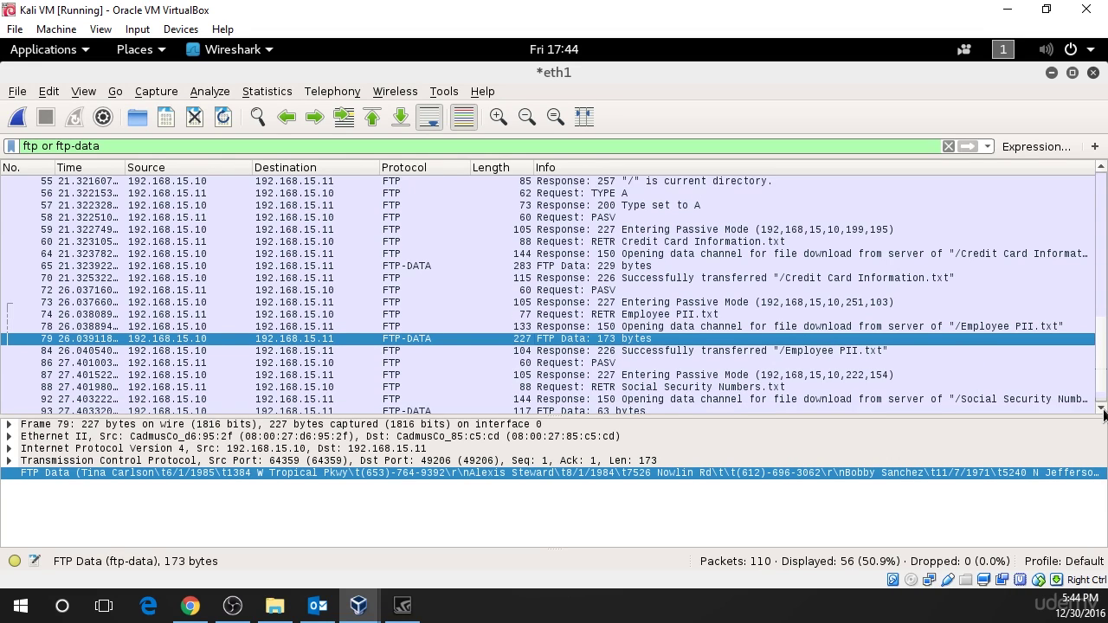
left_click(632, 374)
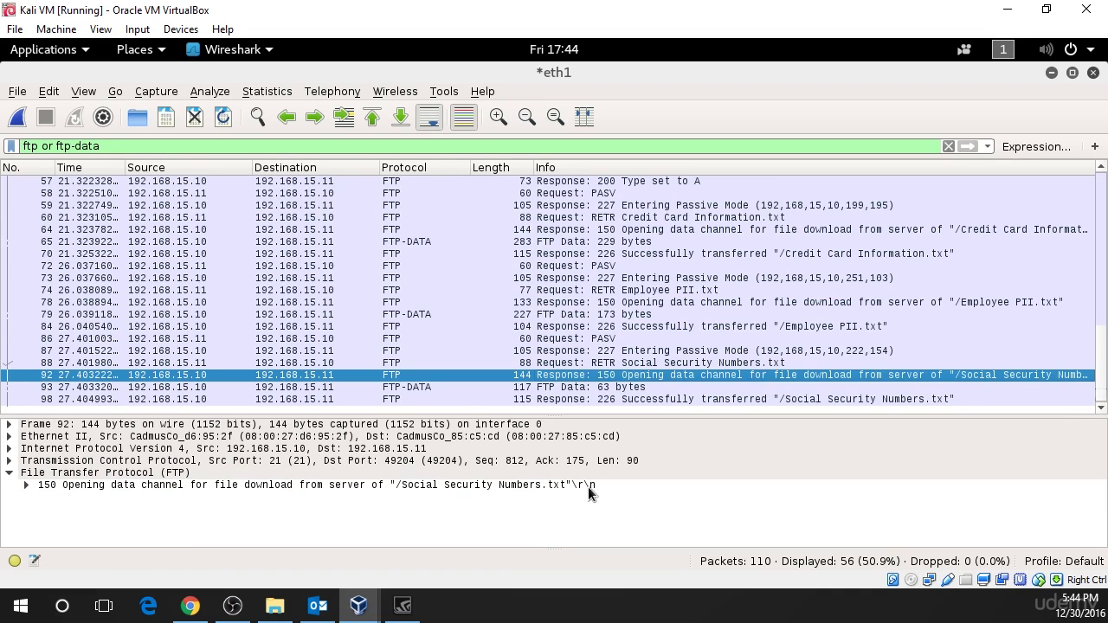
left_click(448, 387)
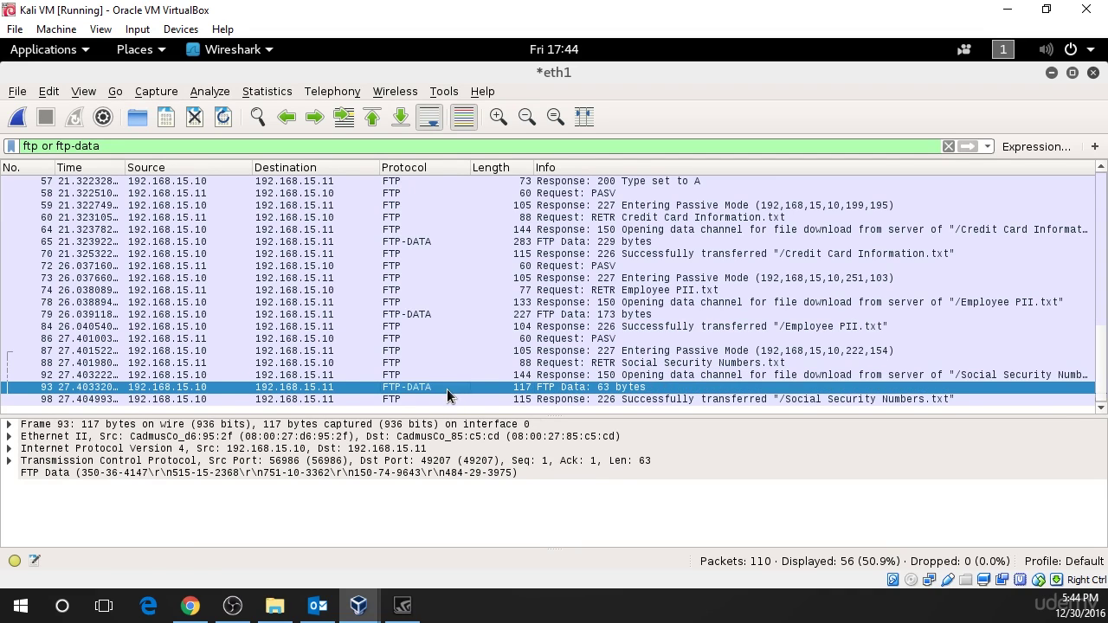
left_click(136, 474)
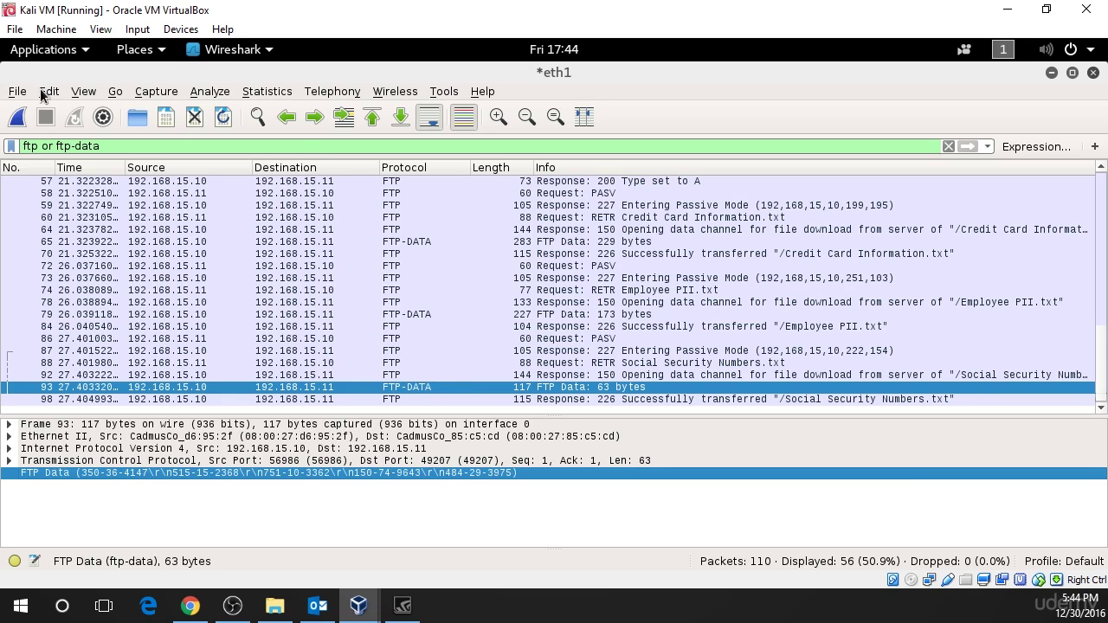
left_click(14, 97)
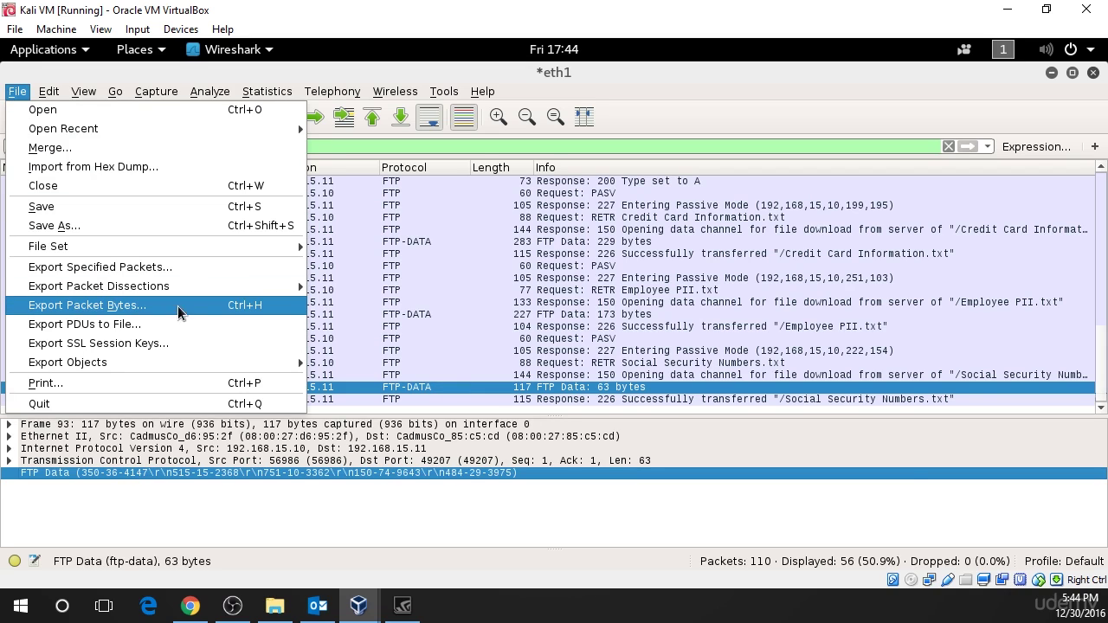
left_click(158, 304)
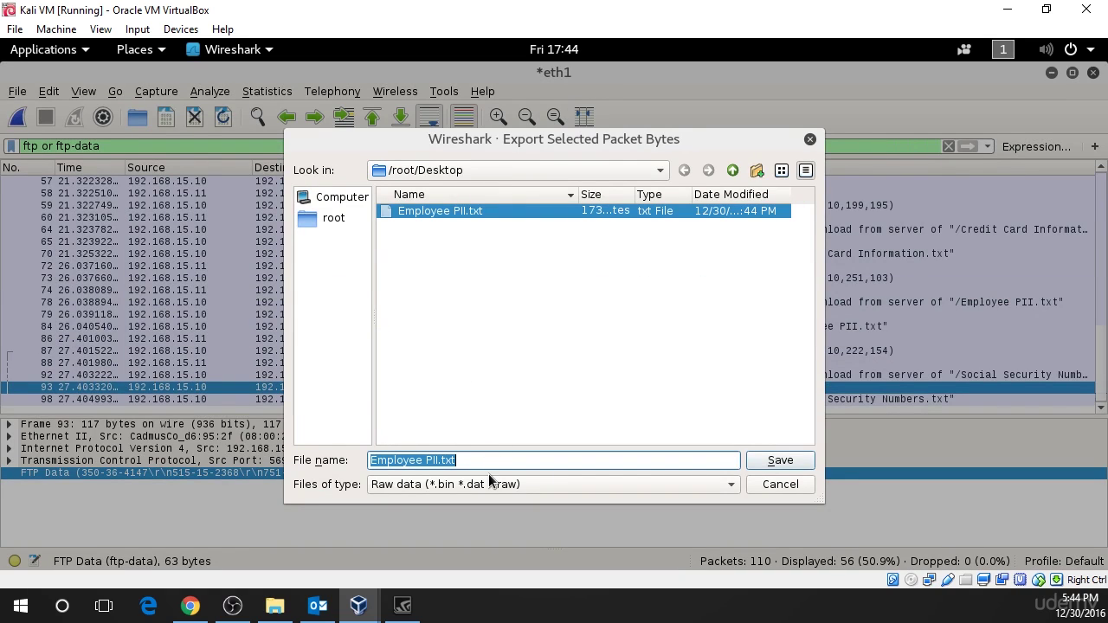
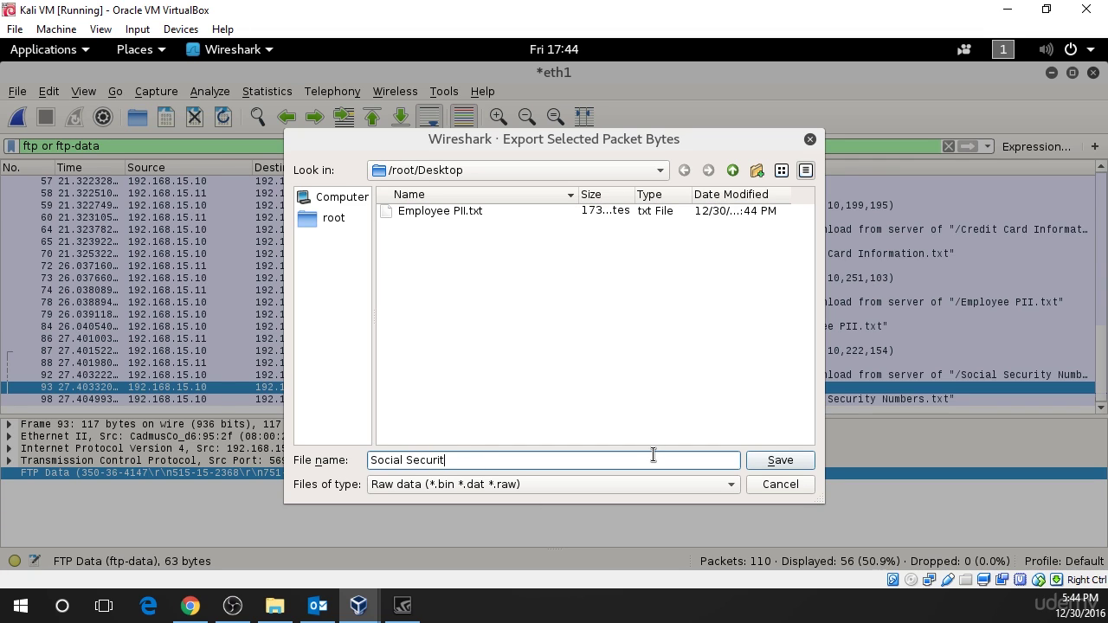
type("umbers.txt")
left_click(781, 464)
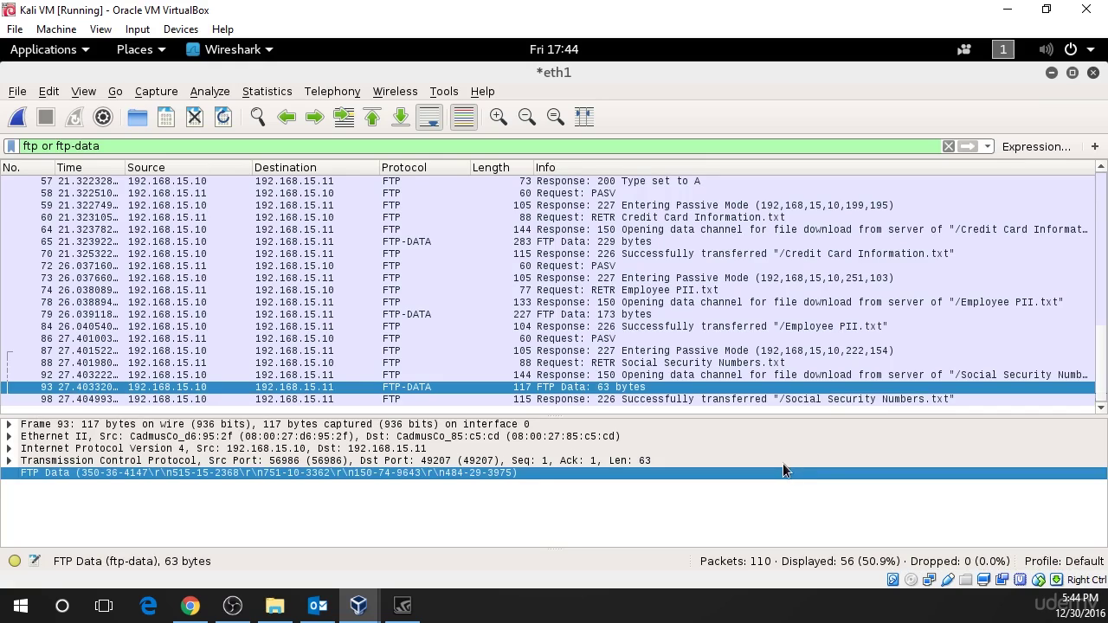
- Minimize Wireshark and review the card records in the exported Credit Card Information.txt, closing the file when done
left_click(1051, 74)
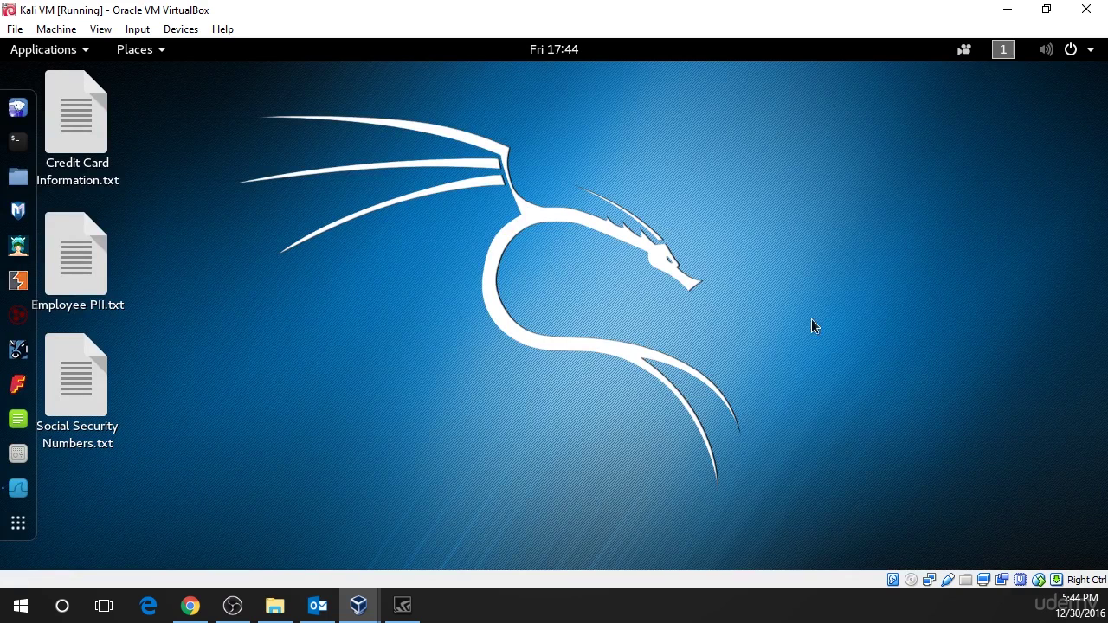
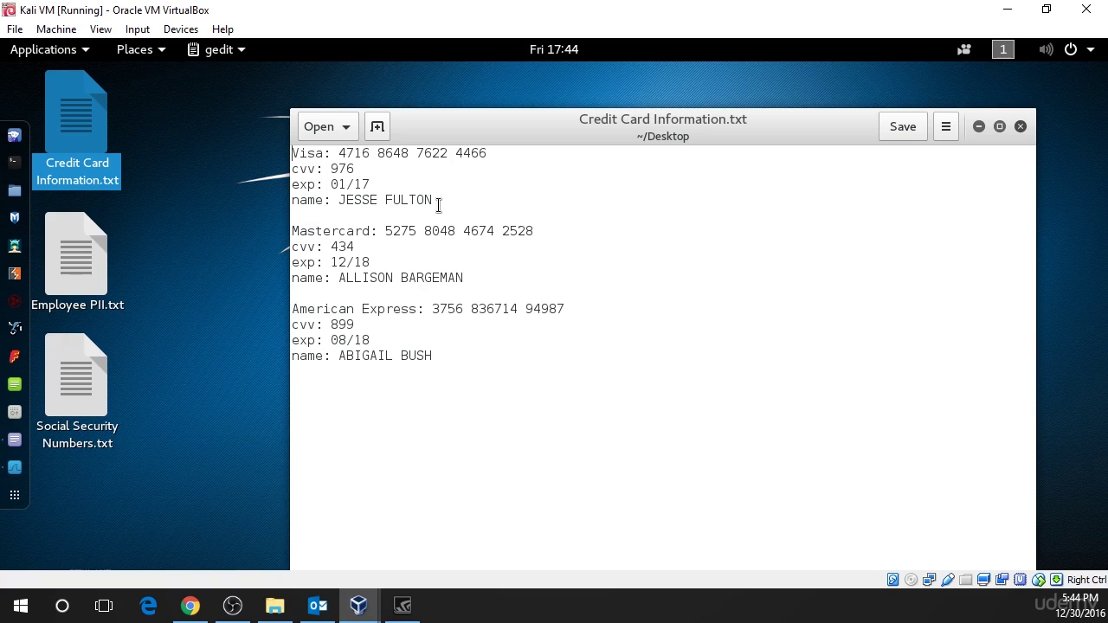
left_click_drag(440, 206, 301, 150)
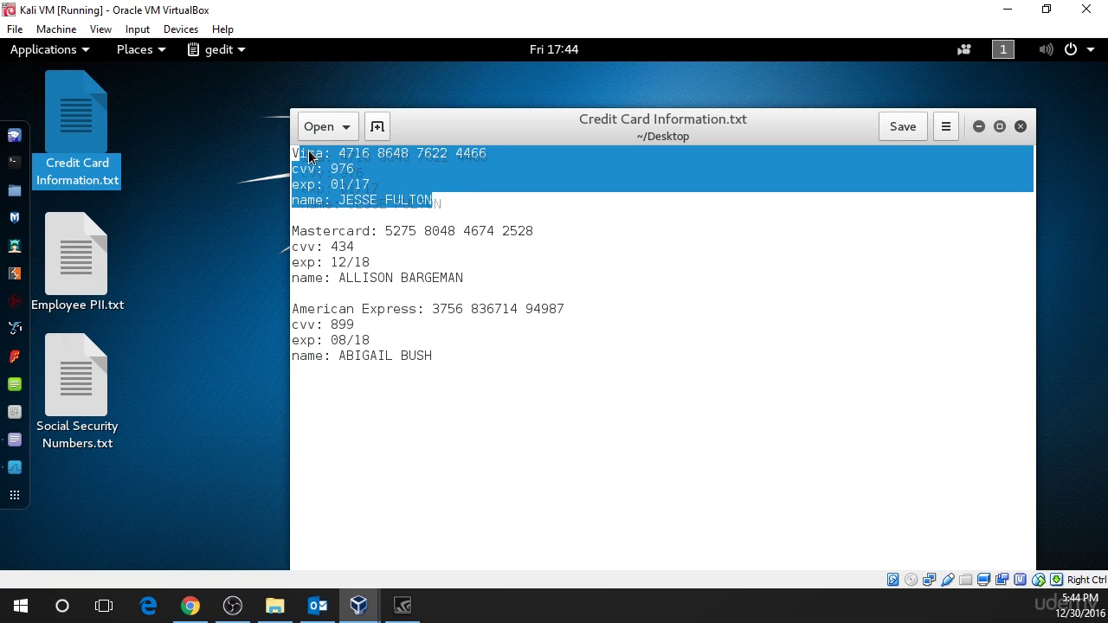
left_click(414, 187)
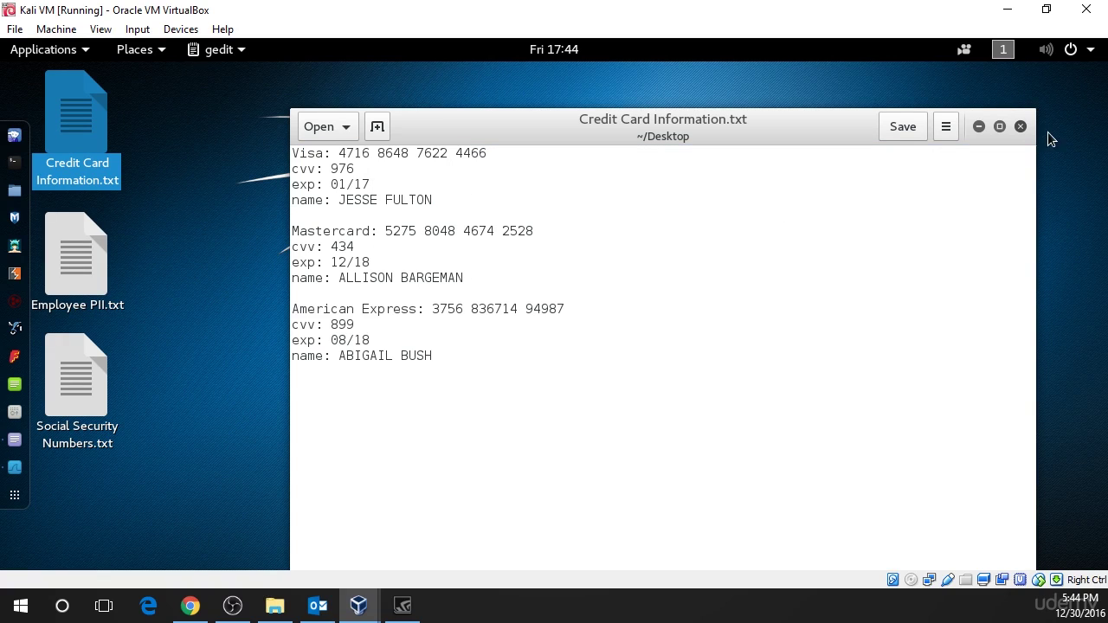
left_click(1020, 126)
- Open the exported Employee PII.txt from the desktop, review its employee records and close it
double_click(83, 246)
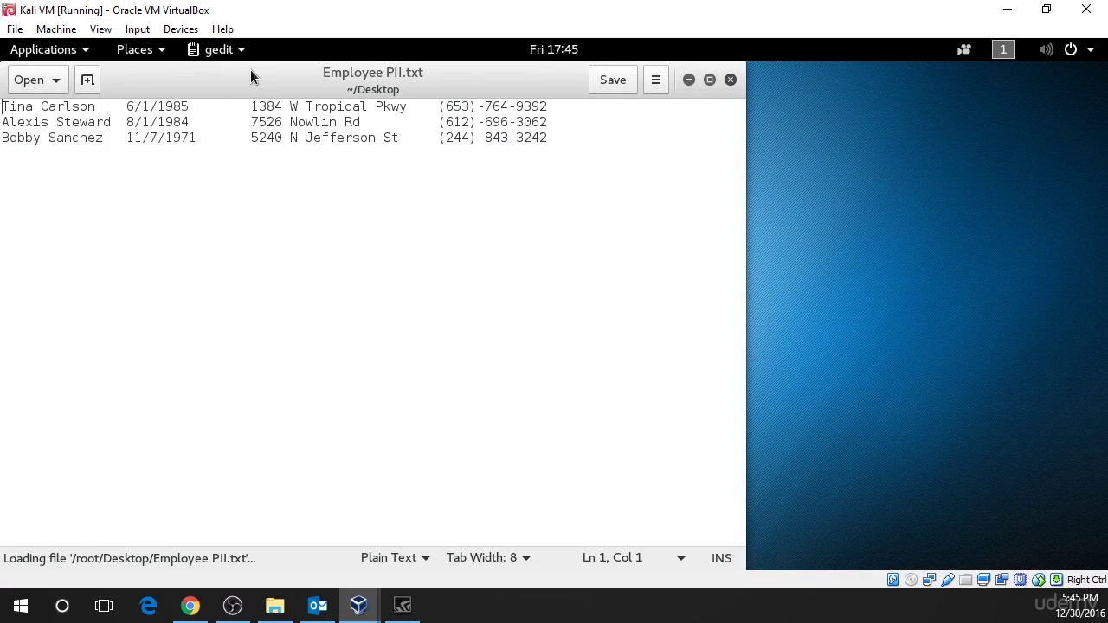
left_click_drag(250, 69, 522, 70)
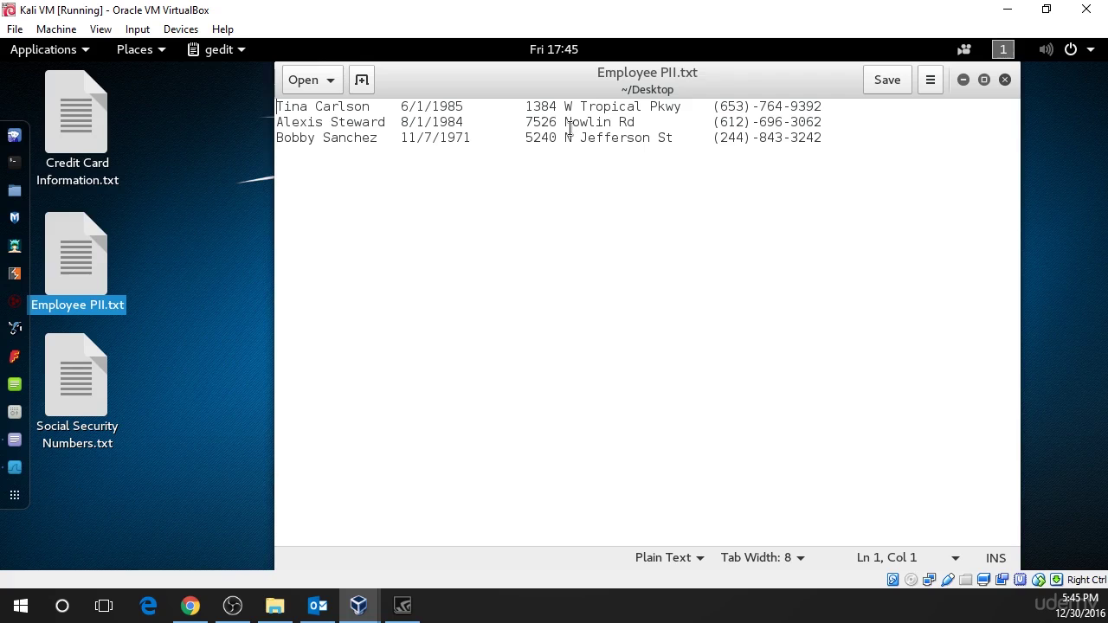
left_click(1005, 80)
- Open the exported Social Security Numbers.txt from the desktop, review its entries and close it
left_click(73, 392)
double_click(73, 392)
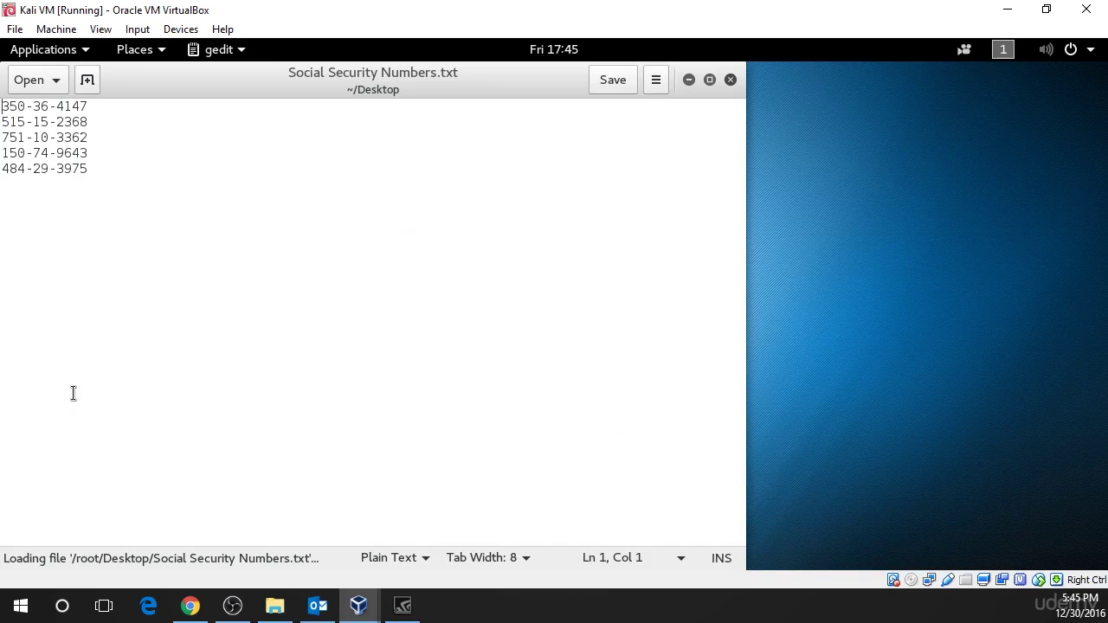
left_click_drag(225, 76, 573, 110)
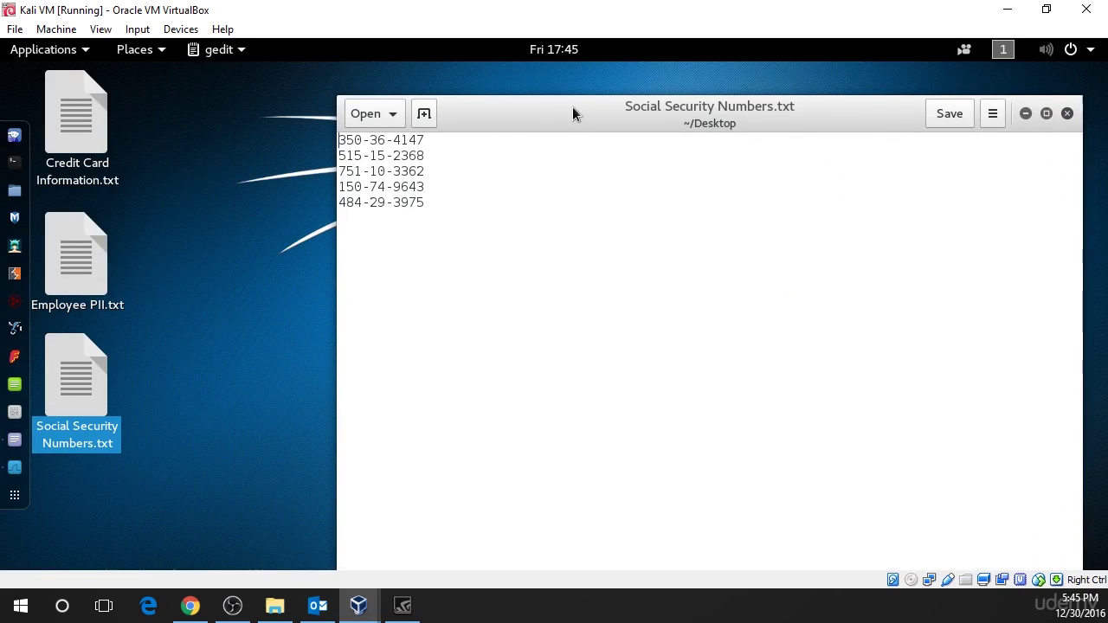
left_click_drag(507, 234, 337, 134)
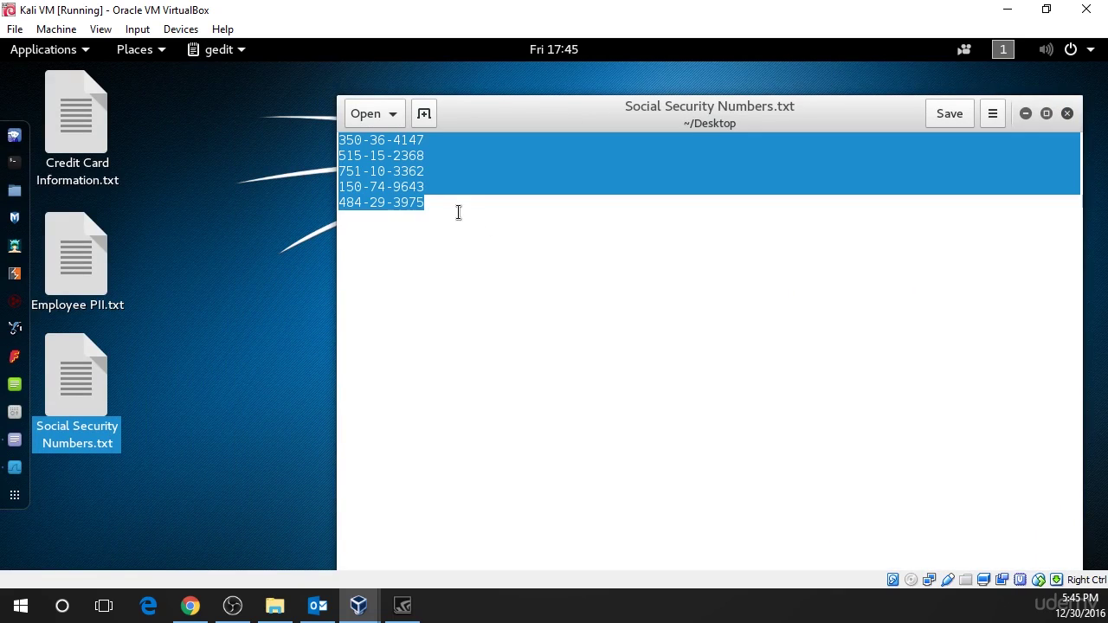
left_click(444, 227)
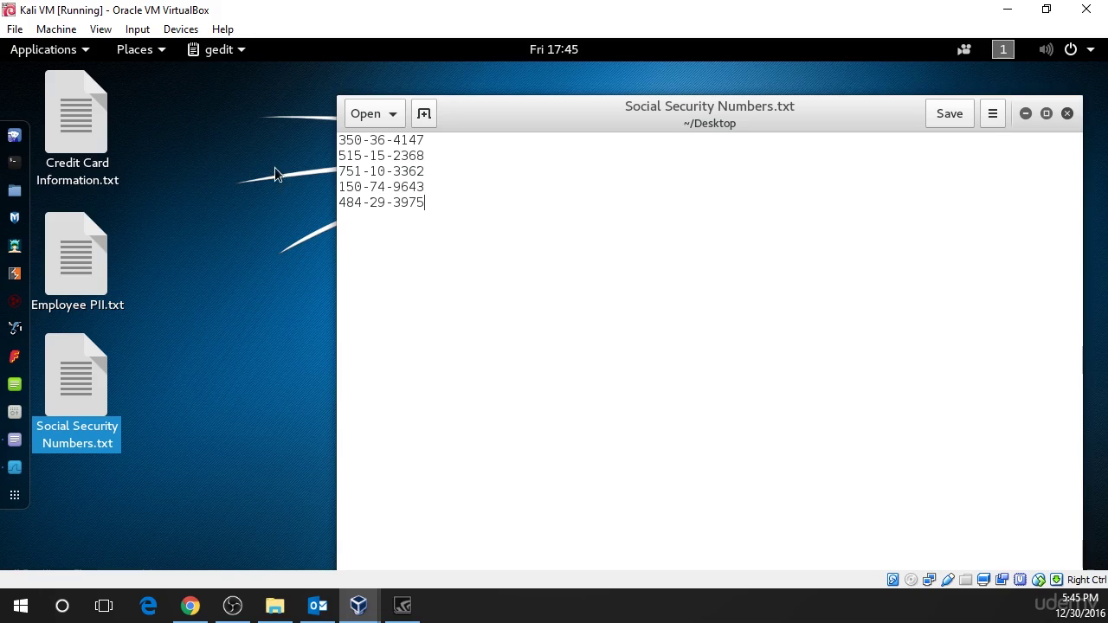
left_click(1067, 116)
left_click(337, 397)
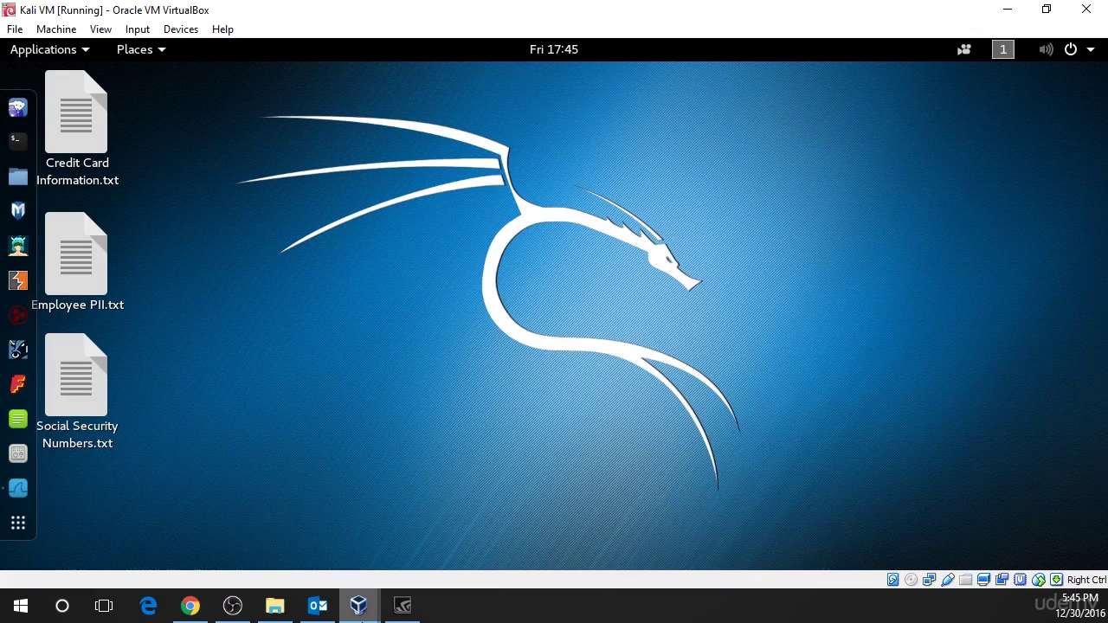
- Switch to the FTP Client VM and review the original Credit Card Information, Employee PII and Social Security Numbers files on its desktop
mouse_move(359, 606)
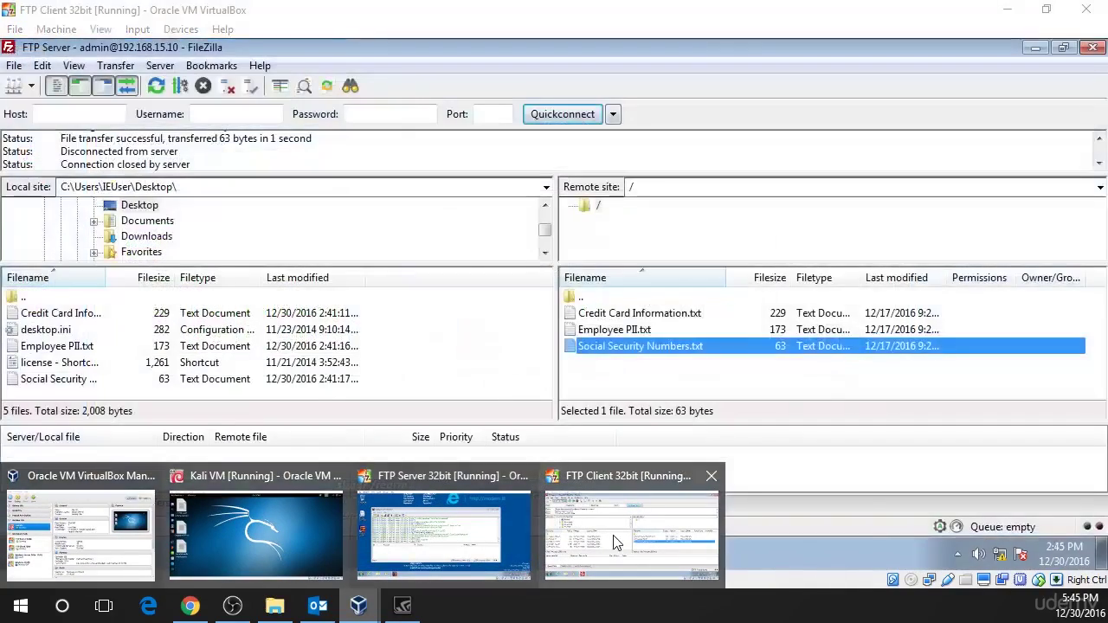
left_click(616, 541)
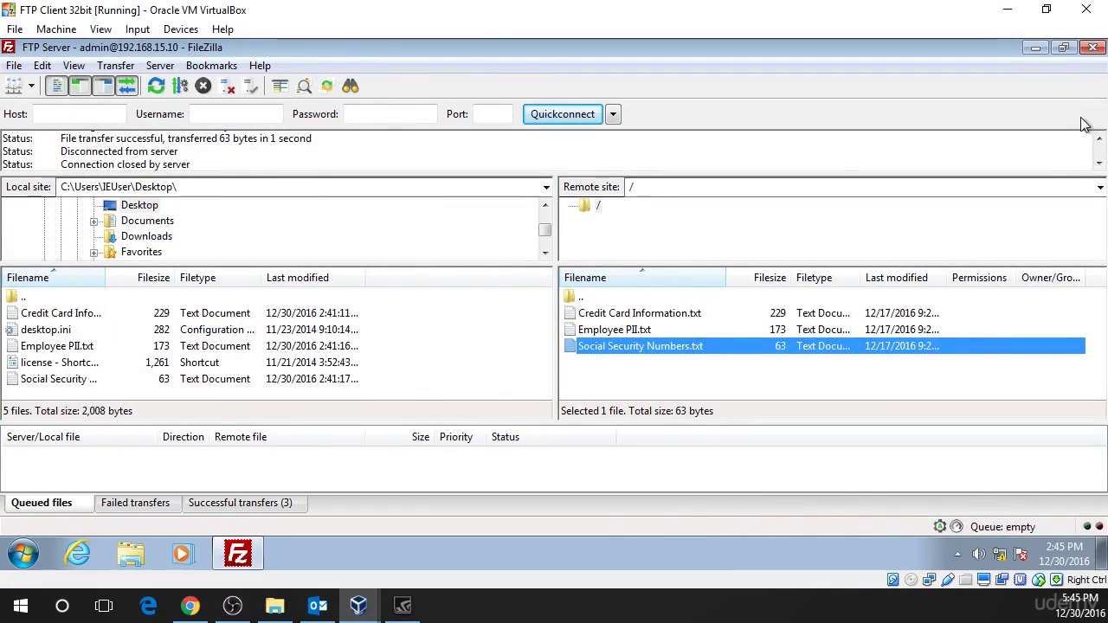
left_click(1036, 48)
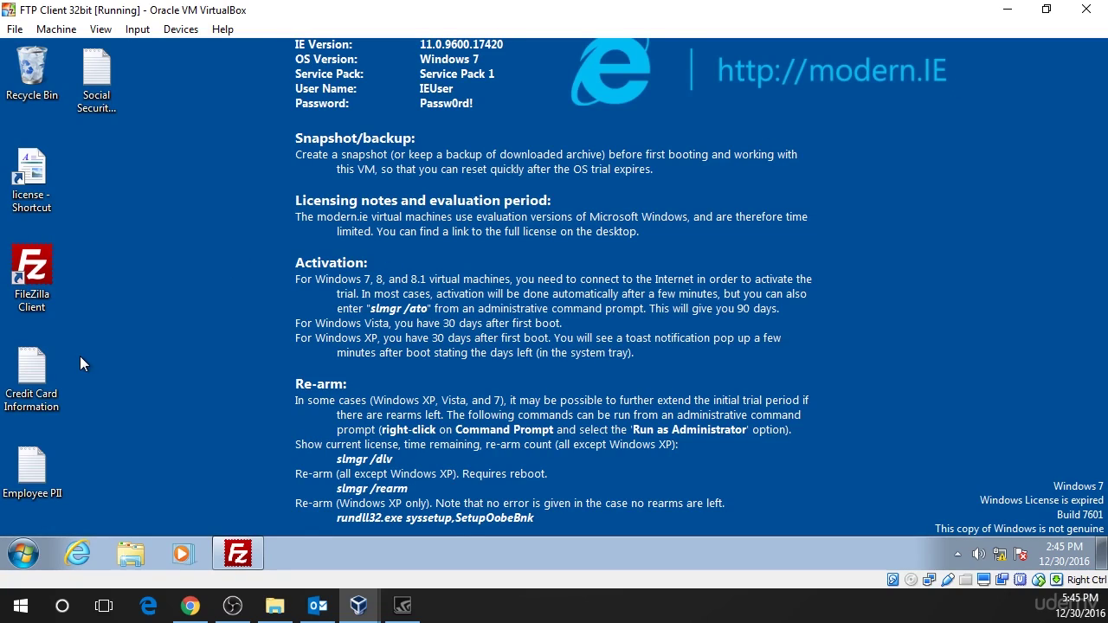
double_click(35, 374)
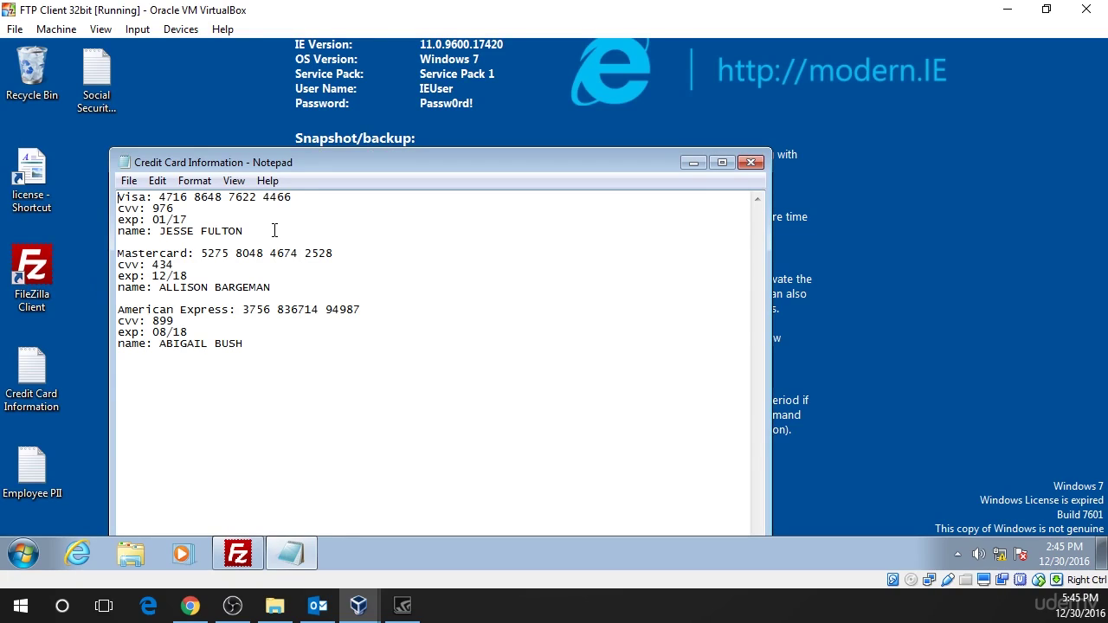
double_click(34, 461)
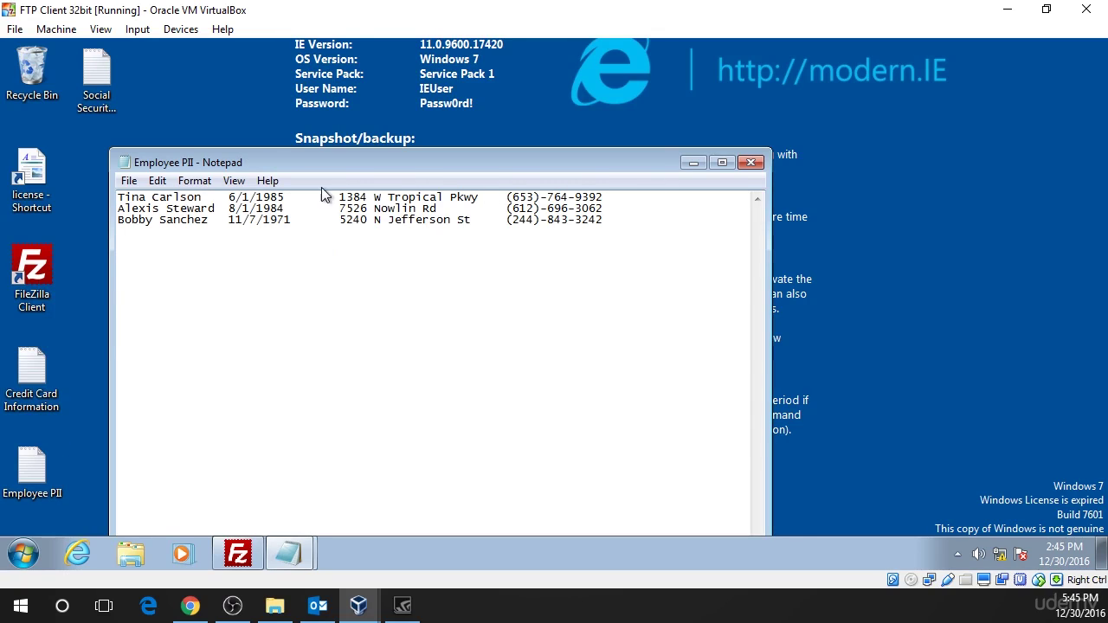
double_click(96, 76)
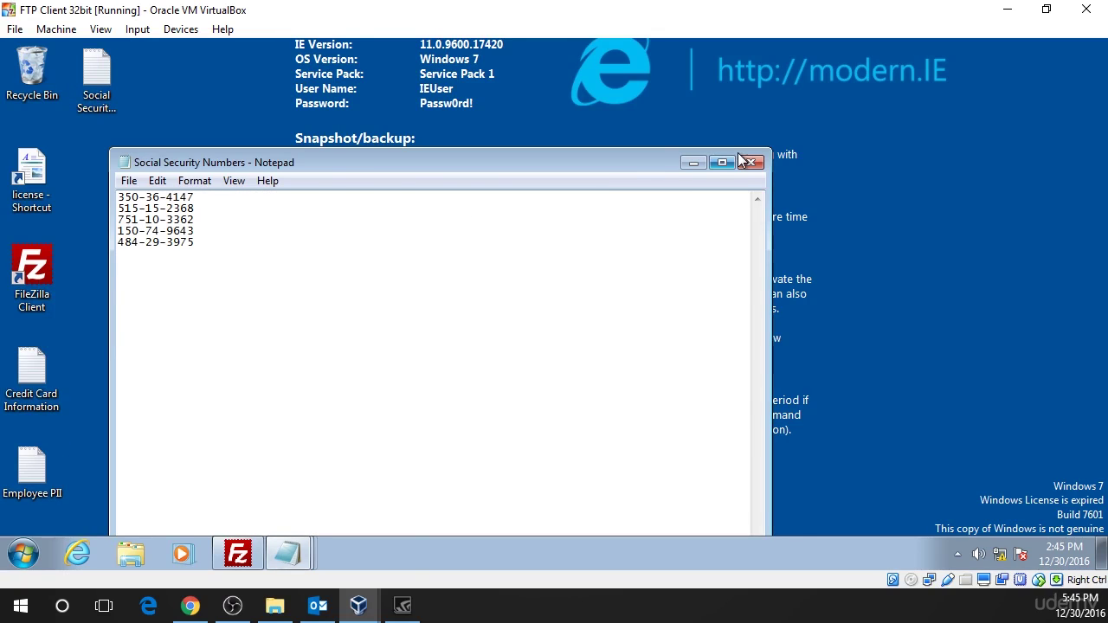
- Switch back to the Kali VM, reopen the exported Employee PII.txt beside the desktop files and examine its employee records
left_click(357, 608)
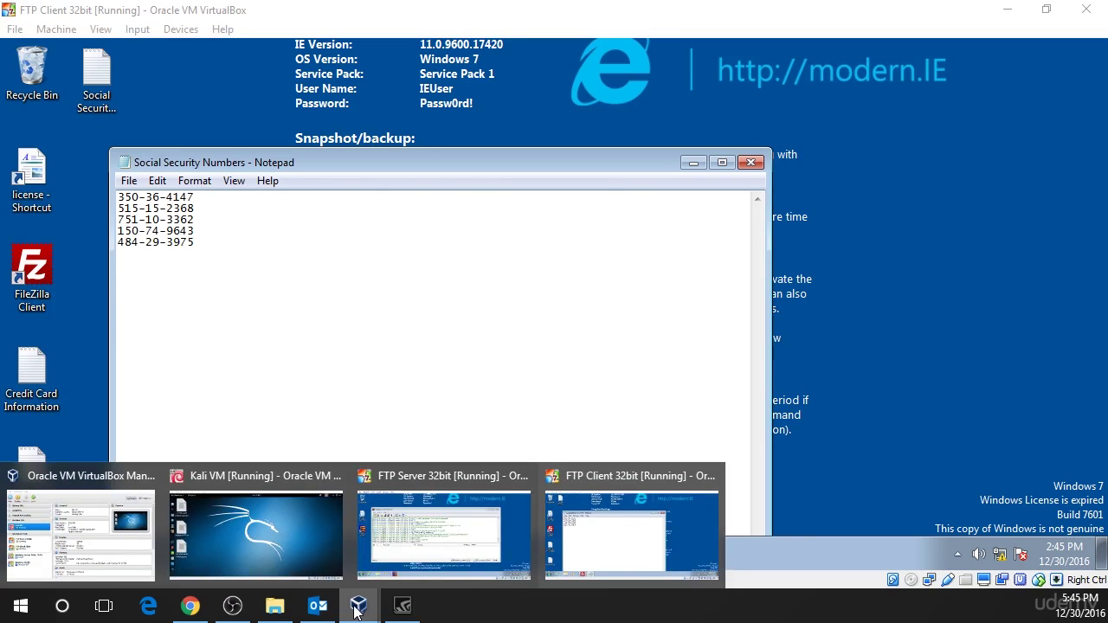
left_click(251, 562)
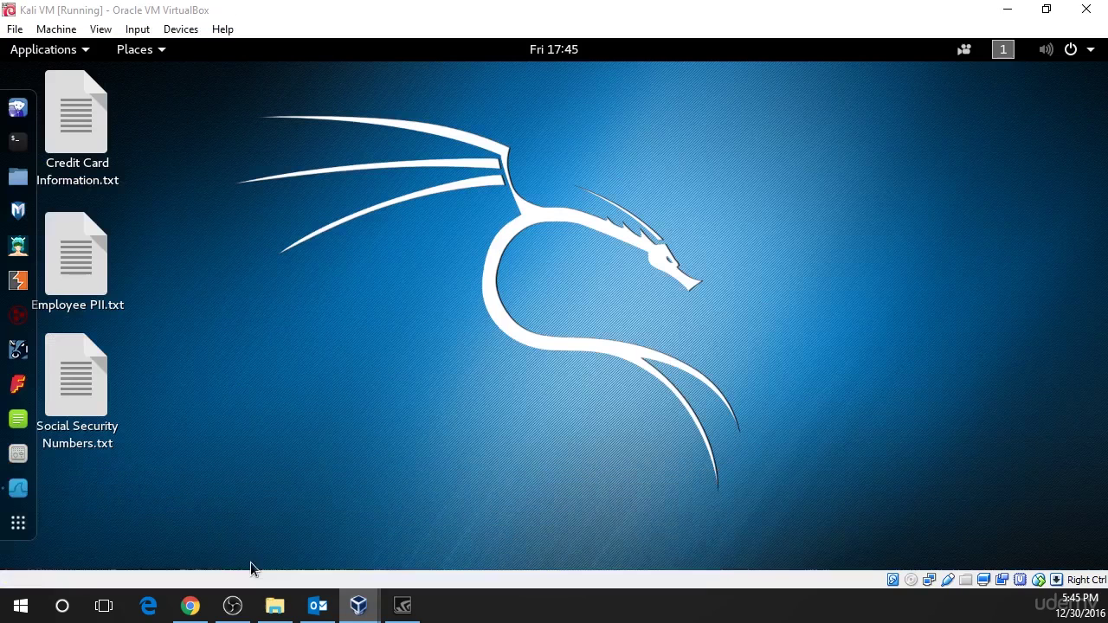
double_click(89, 218)
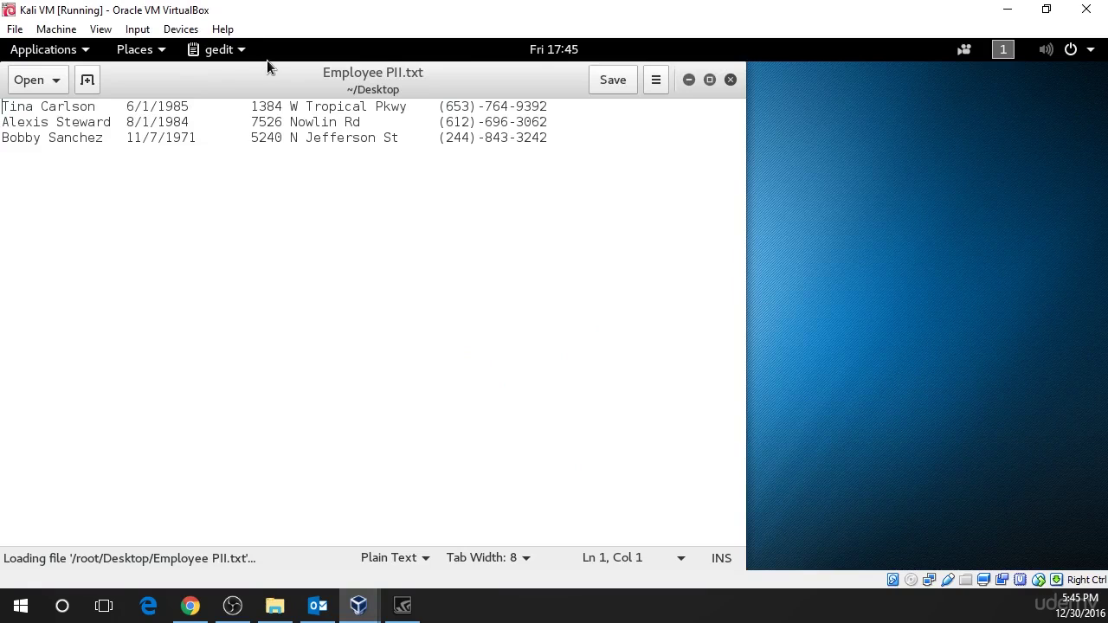
left_click_drag(267, 60, 545, 107)
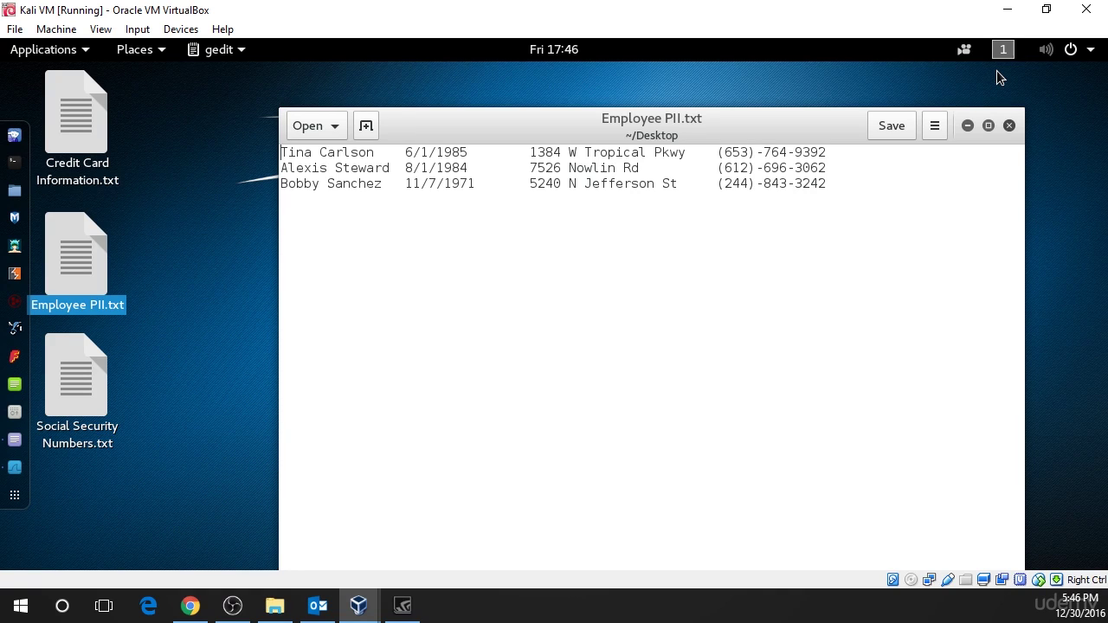
left_click_drag(901, 203, 342, 104)
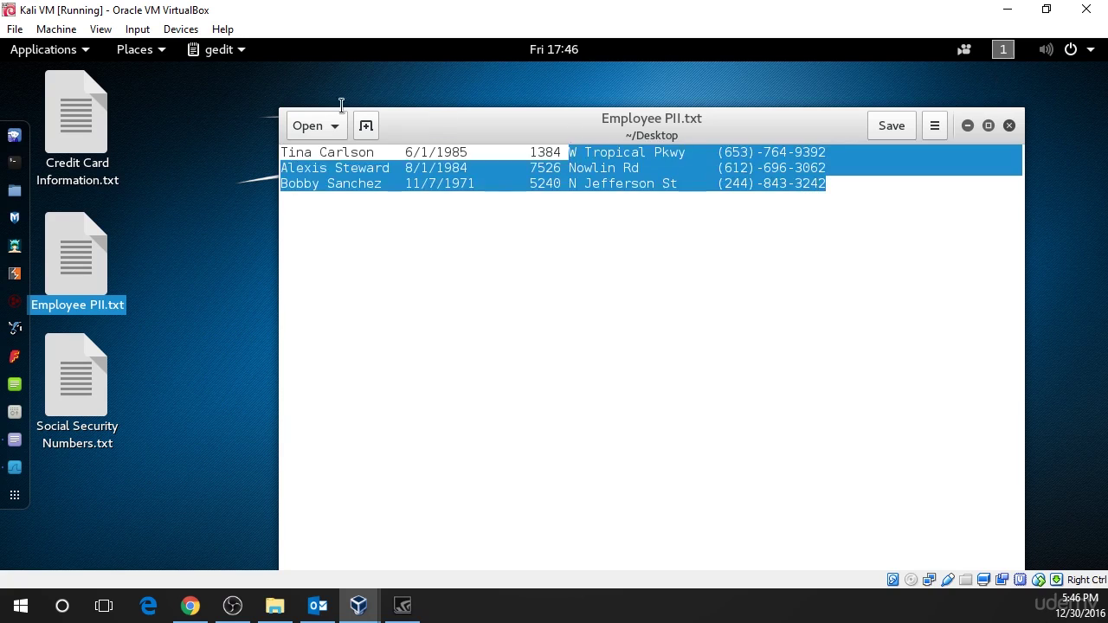
left_click(571, 199)
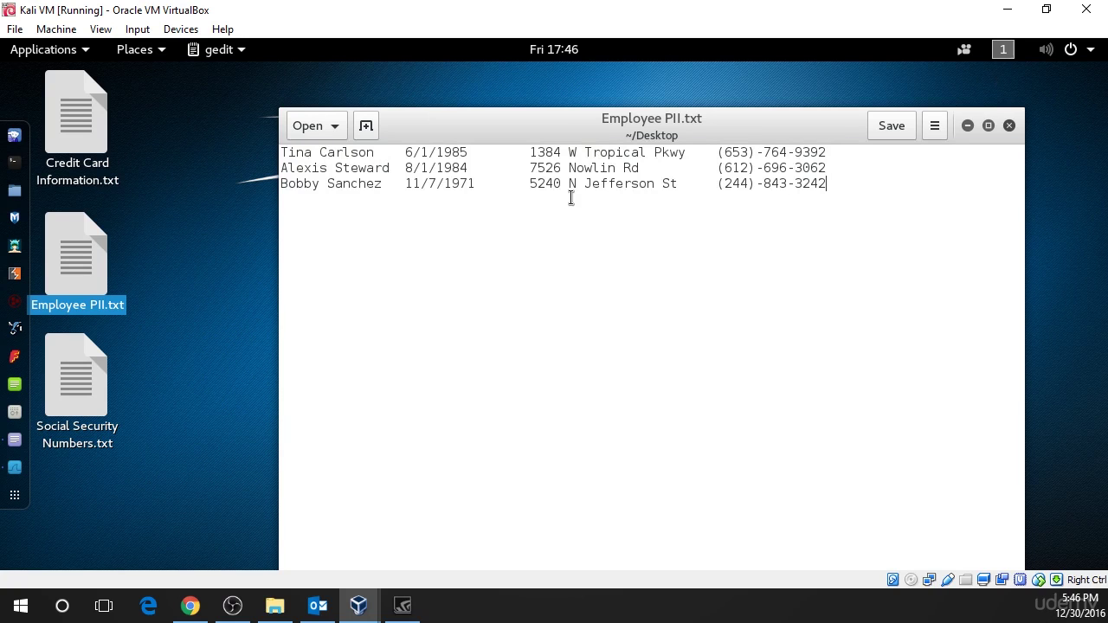